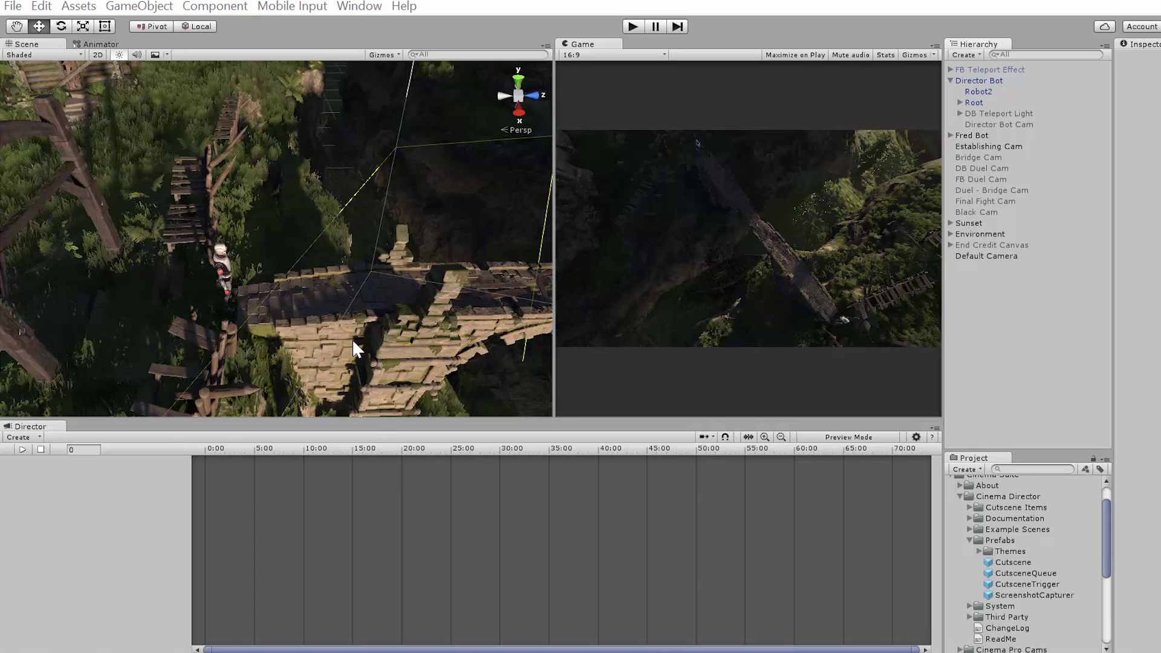
Create a new cutscene with Start Method On Start, then close the Cutscene Creator
{"action": "left_click", "coordinate": [372, 7]}
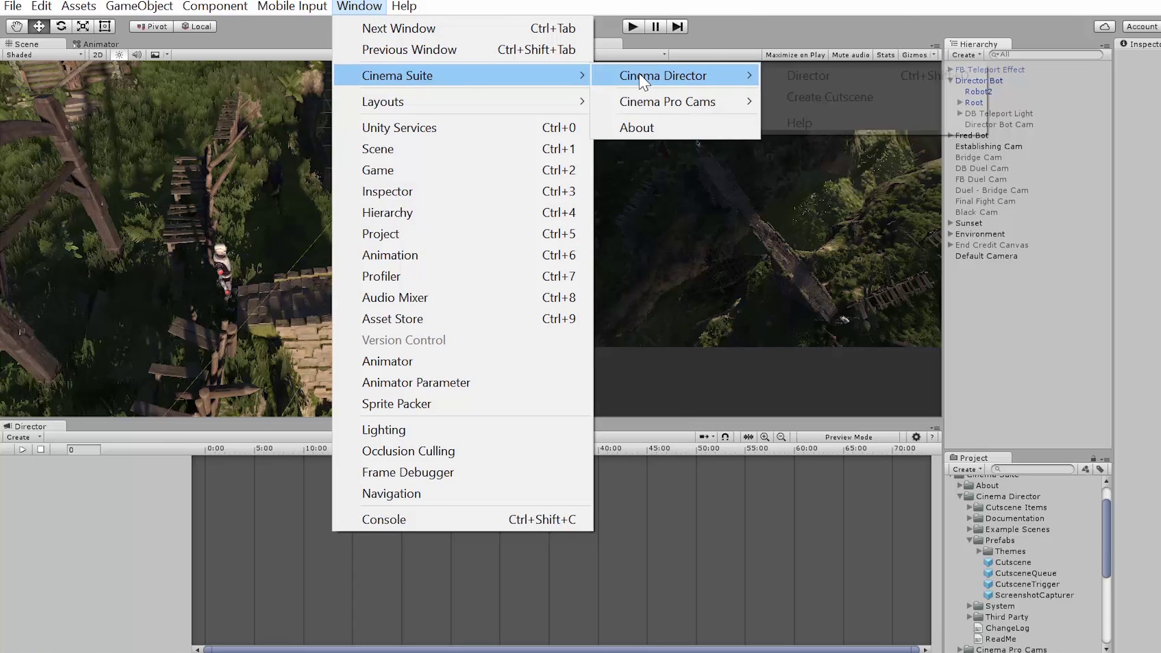
{"action": "left_click", "coordinate": [9, 599]}
{"action": "left_click", "coordinate": [25, 436]}
{"action": "left_click", "coordinate": [68, 455]}
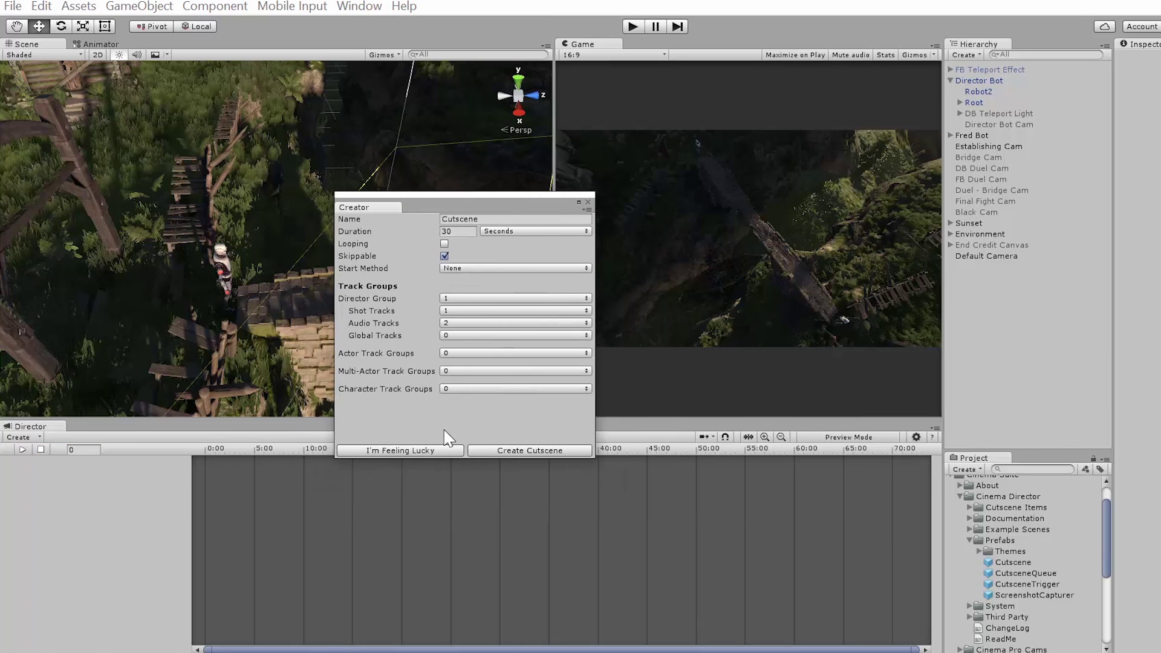
{"action": "left_click", "coordinate": [472, 270]}
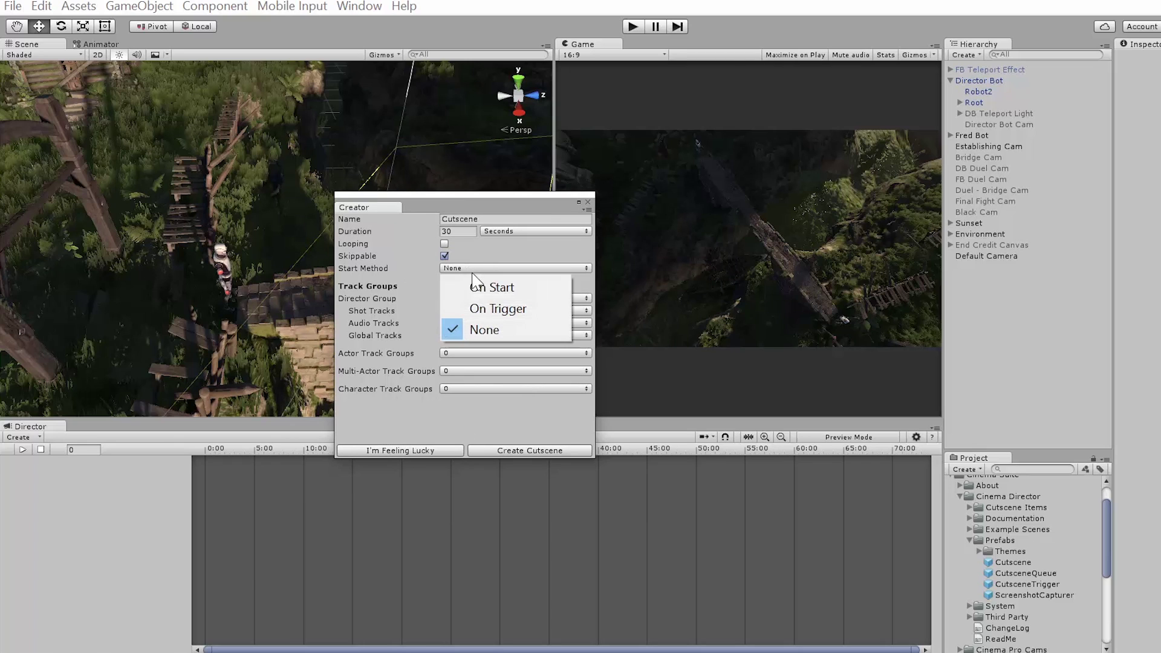
{"action": "left_click", "coordinate": [503, 288]}
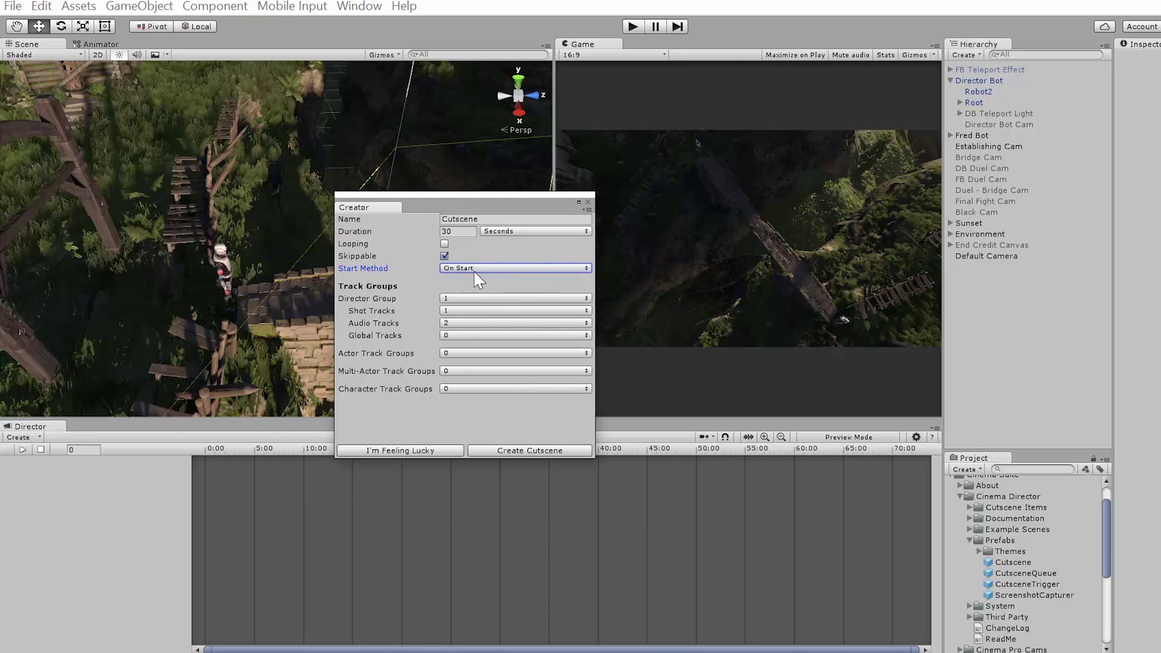
{"action": "left_click", "coordinate": [514, 450]}
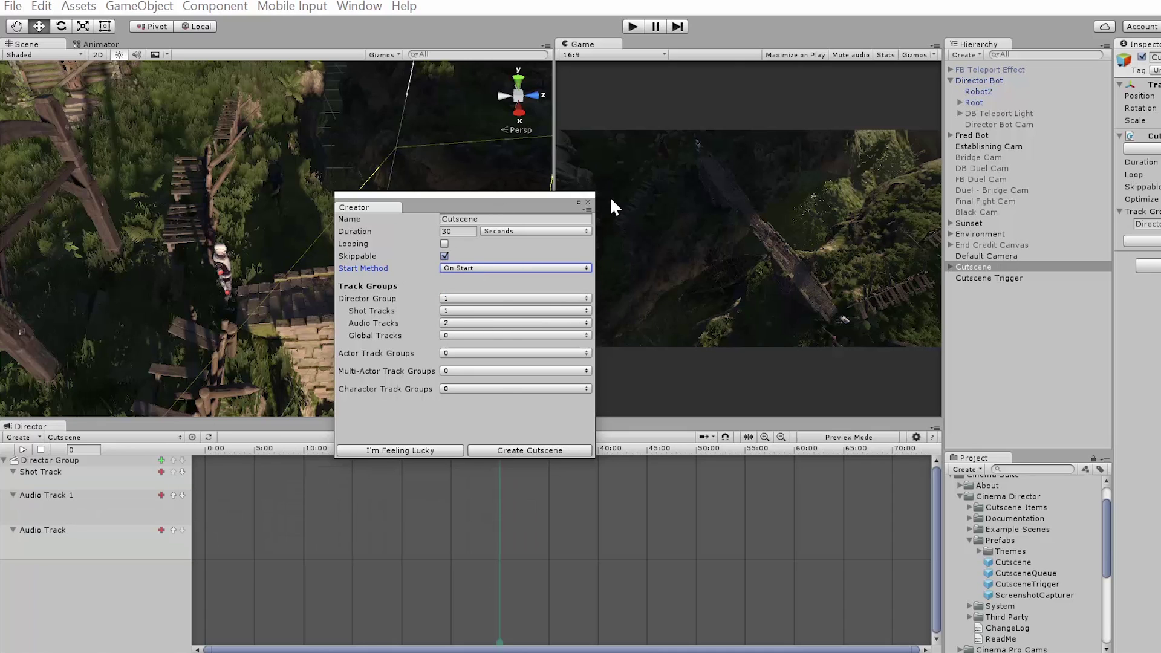
{"action": "left_click", "coordinate": [587, 202]}
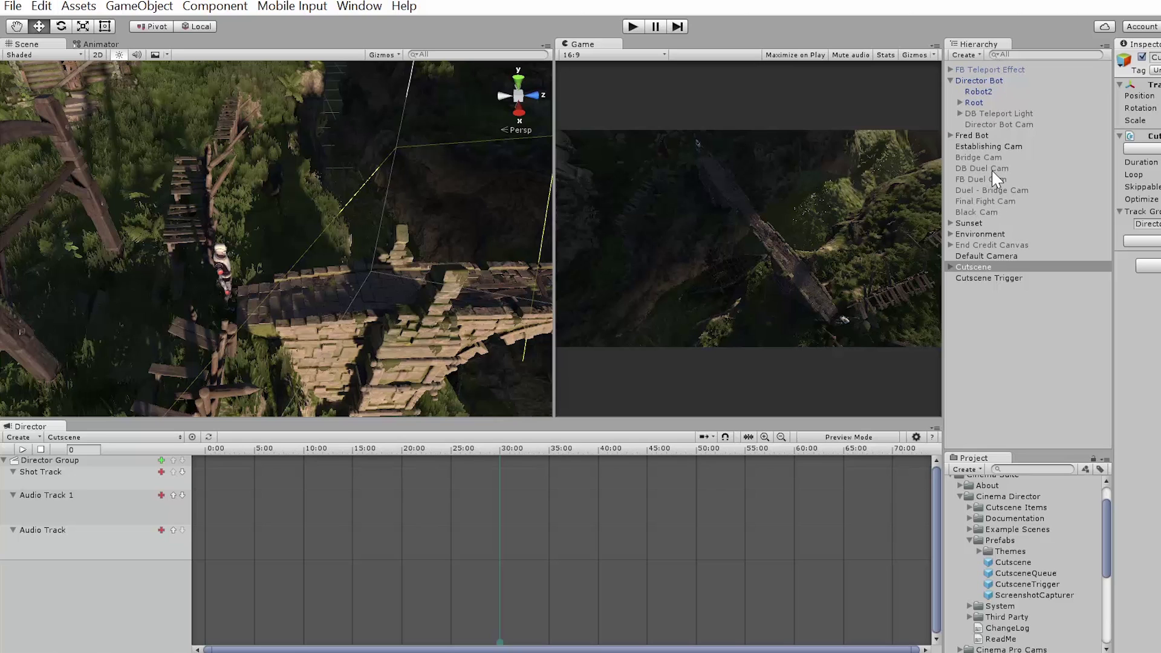
Inspect Establishing Cam, Bridge Cam and Director Bot Cam, then enable Director Bot Cam
{"action": "left_click", "coordinate": [992, 146]}
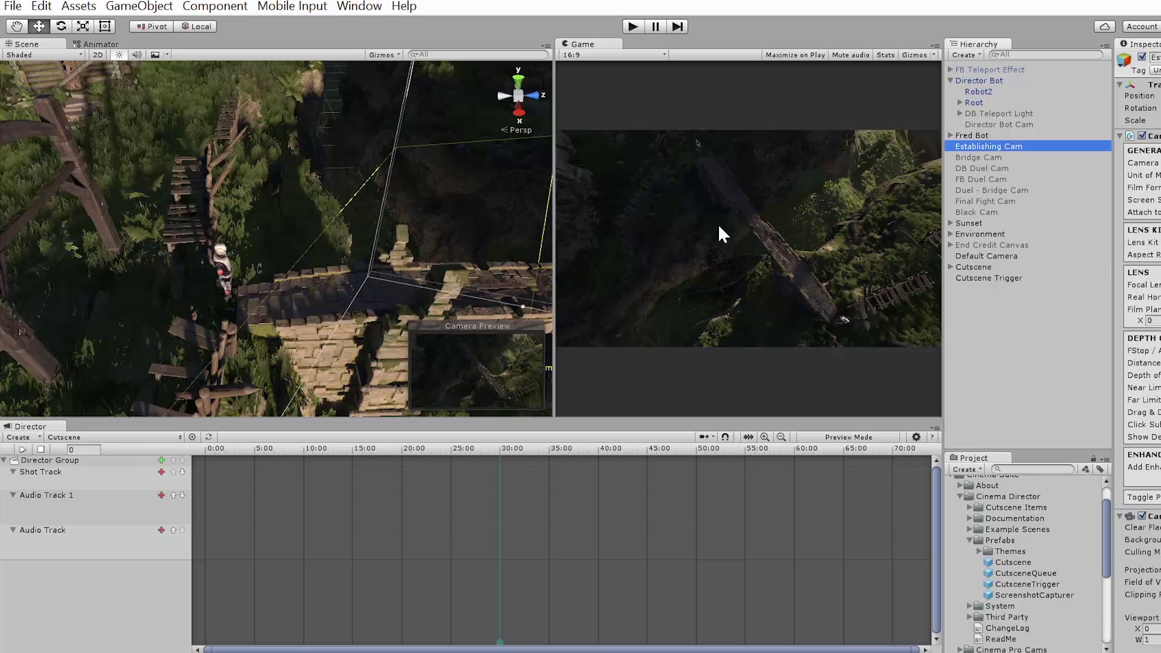
{"action": "right_click", "coordinate": [979, 156]}
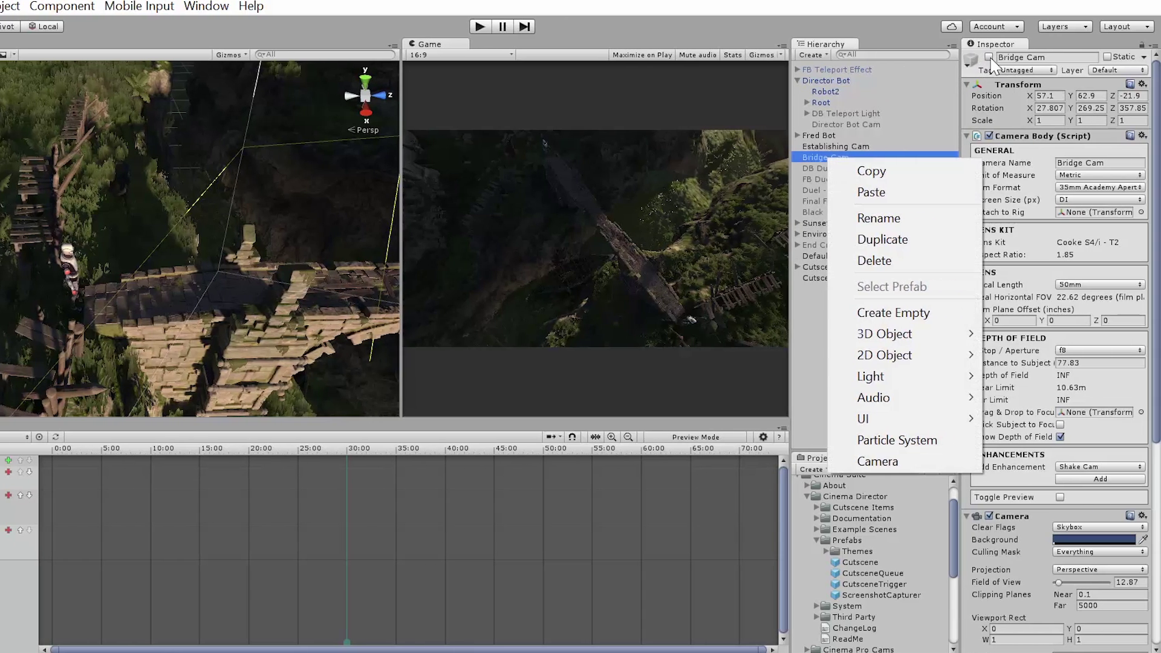
{"action": "left_click", "coordinate": [1100, 83]}
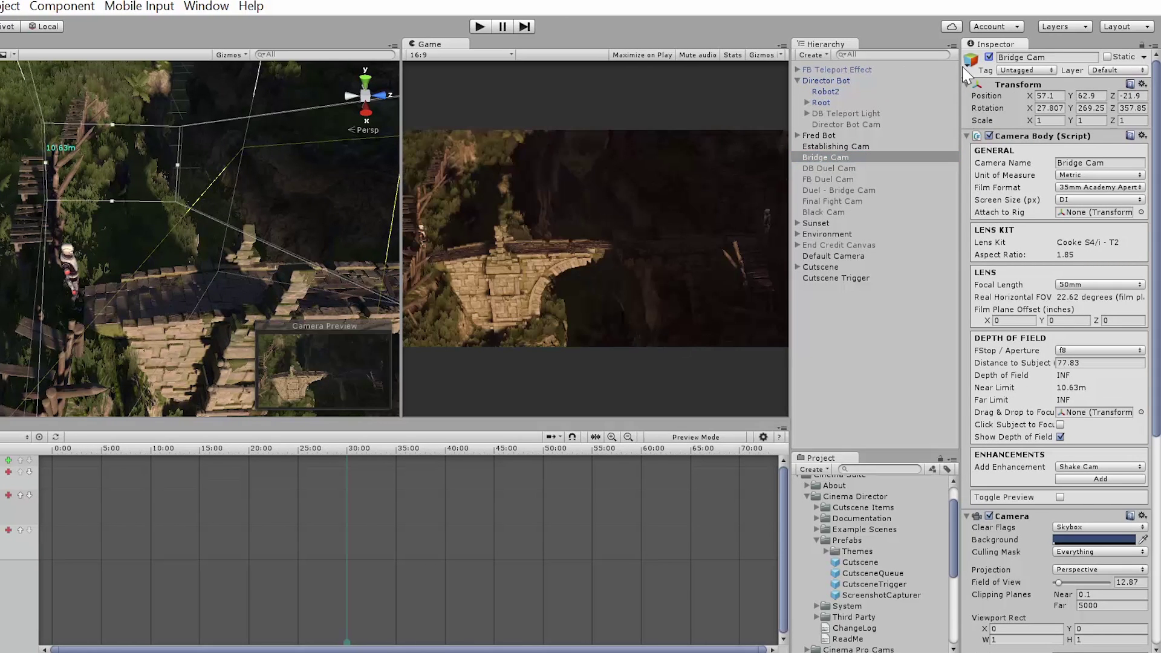
{"action": "left_click", "coordinate": [840, 125]}
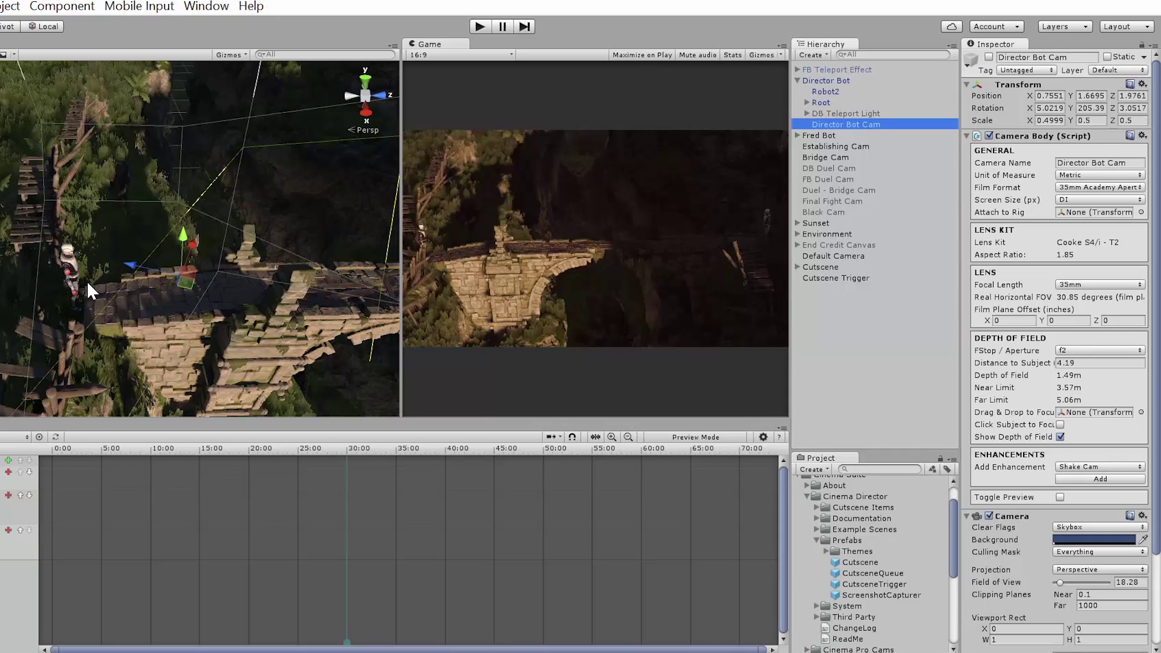
{"action": "left_click", "coordinate": [989, 57]}
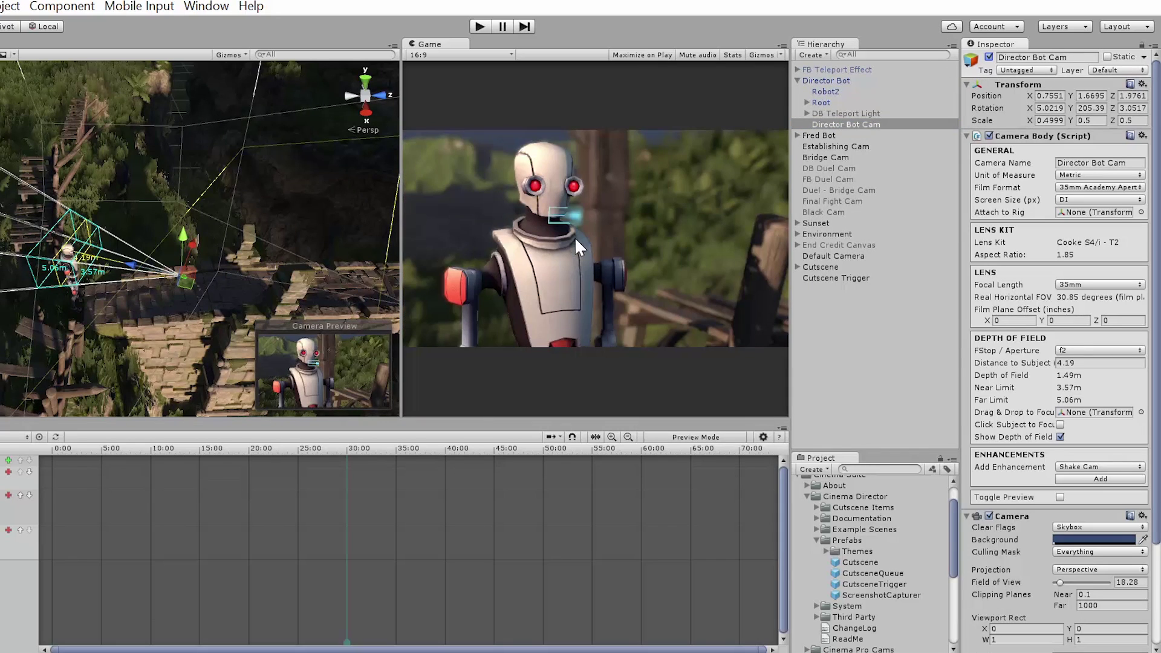
{"action": "left_click", "coordinate": [836, 330]}
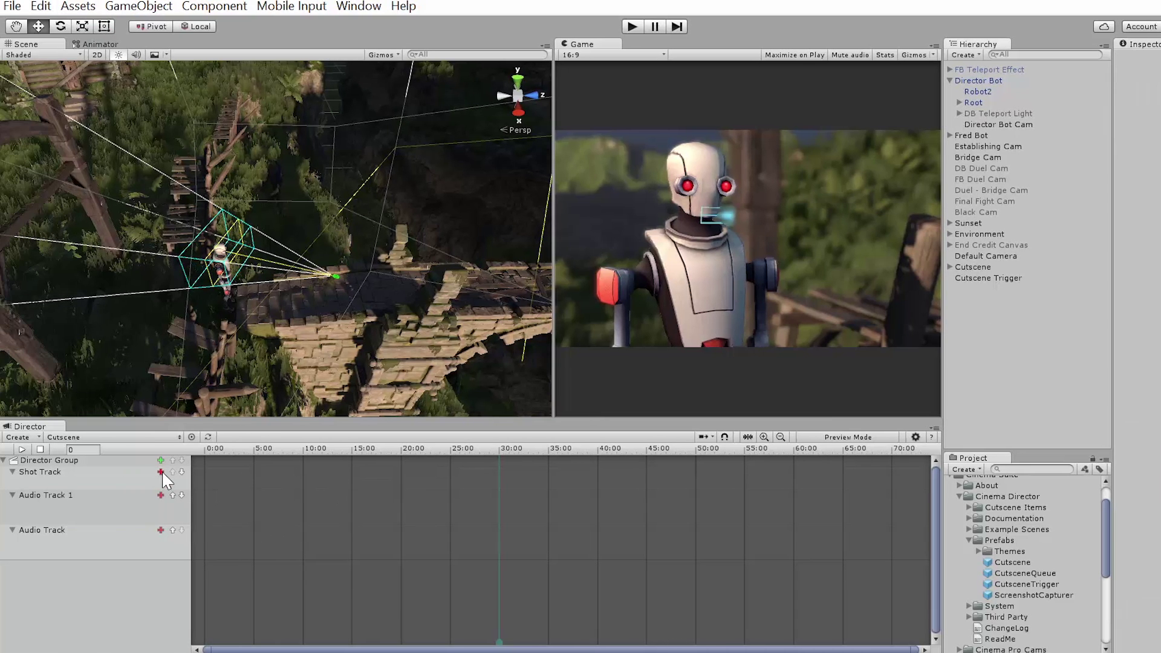
Add three Shot clips to the Shot Track, spreading them to 10:00 and 20:00
{"action": "left_click", "coordinate": [160, 471]}
{"action": "left_click", "coordinate": [160, 472]}
{"action": "left_click", "coordinate": [160, 472]}
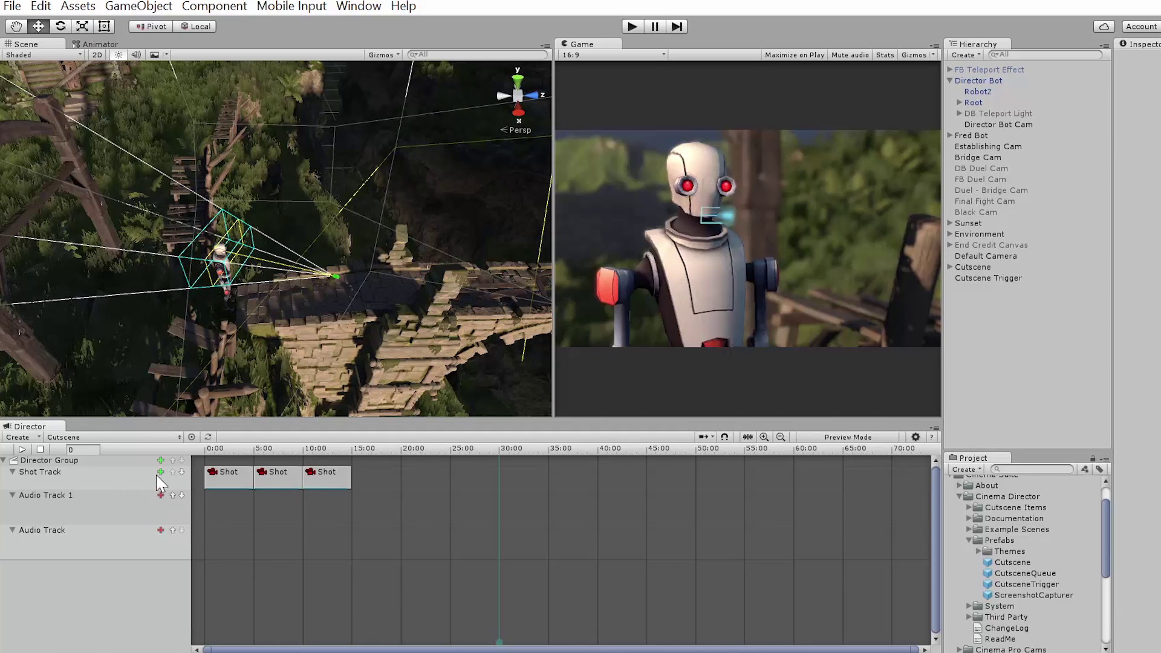
{"action": "left_click_drag", "start_coordinate": [327, 481], "coordinate": [446, 481]}
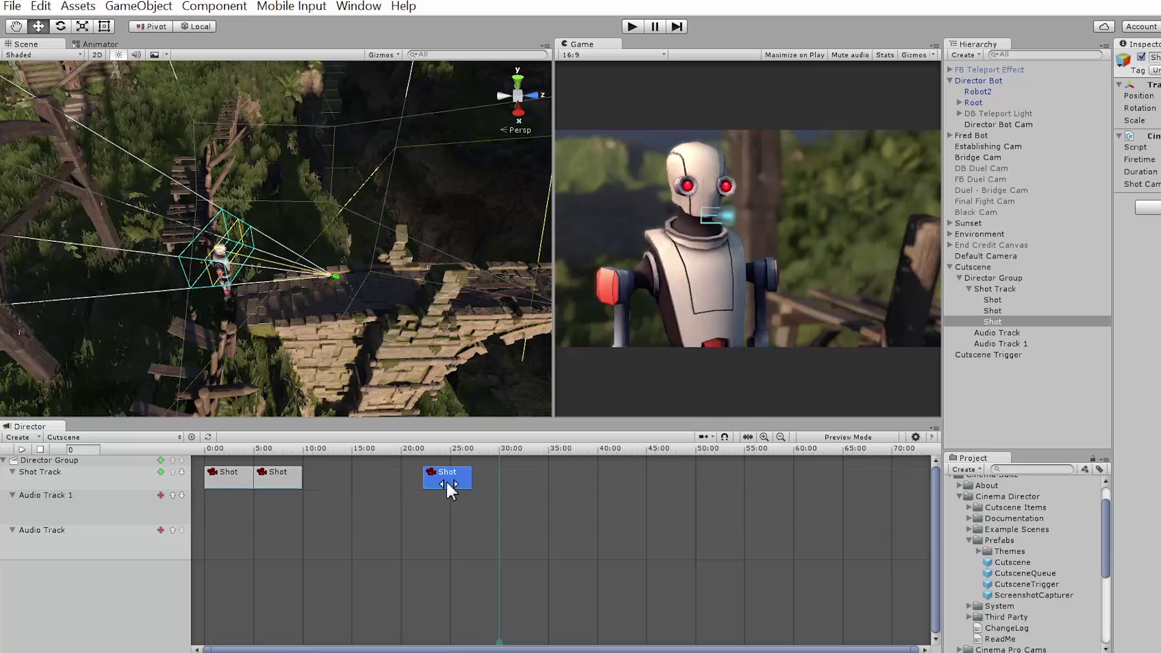
{"action": "left_click_drag", "start_coordinate": [288, 478], "coordinate": [379, 480]}
{"action": "left_click", "coordinate": [357, 484]}
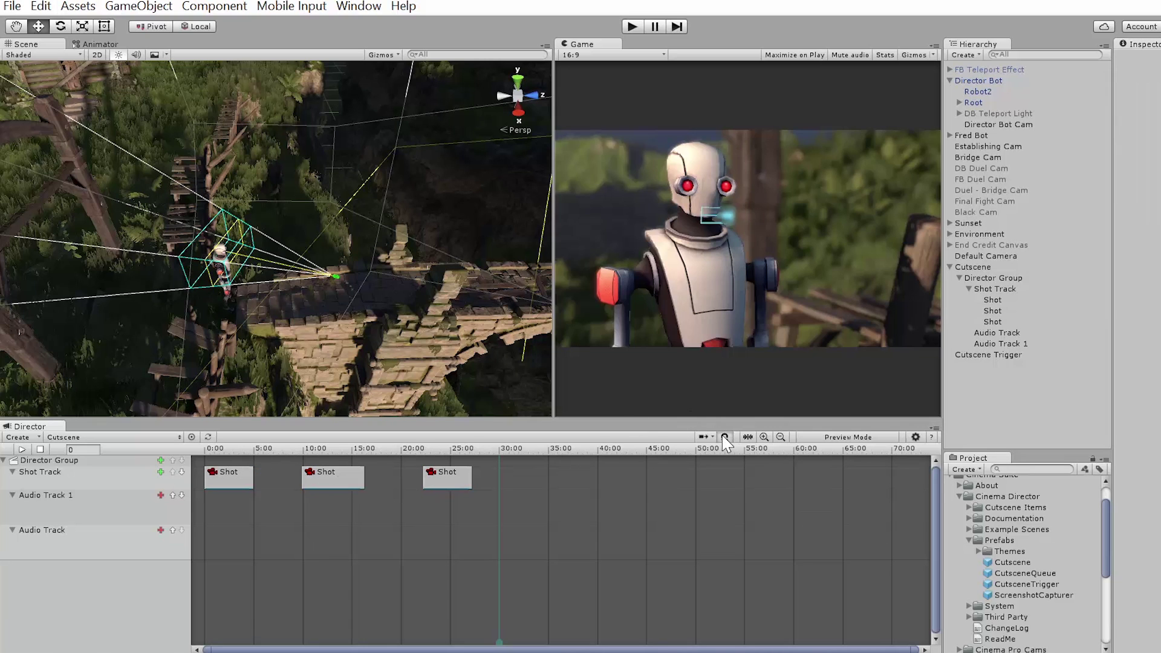
Drag the second and third Shot clips so all three sit end to end from 0:00
{"action": "left_click", "coordinate": [477, 481]}
{"action": "left_click_drag", "start_coordinate": [481, 483], "coordinate": [440, 487]}
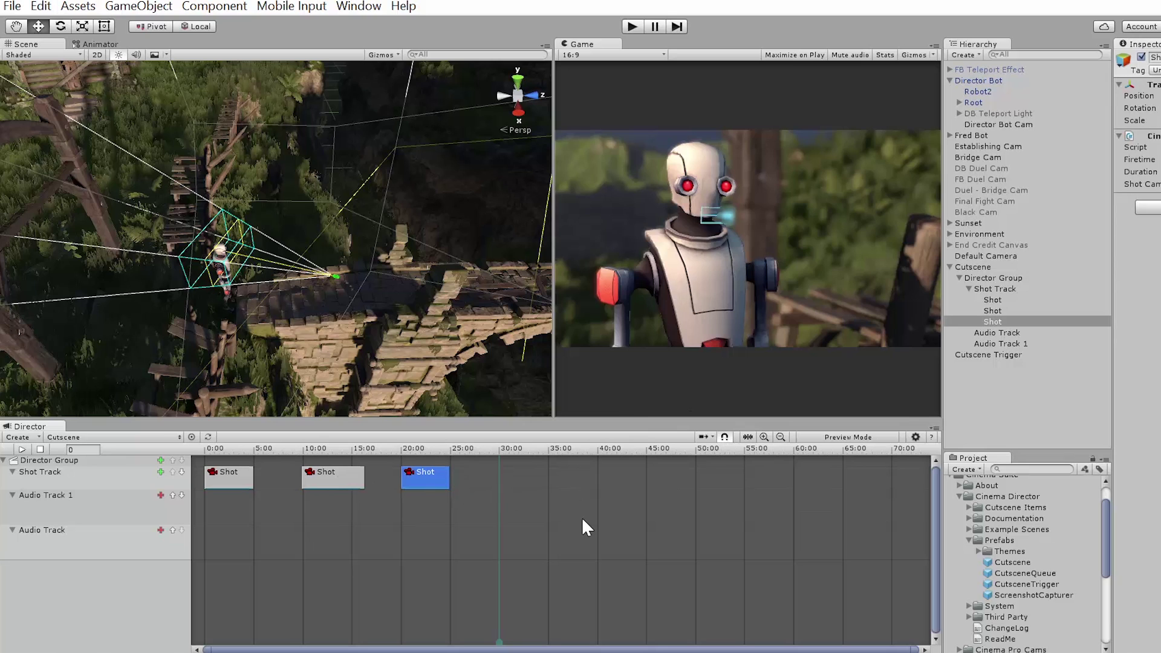
{"action": "scroll", "coordinate": [574, 538], "scroll_direction": "right", "scroll_amount": 5}
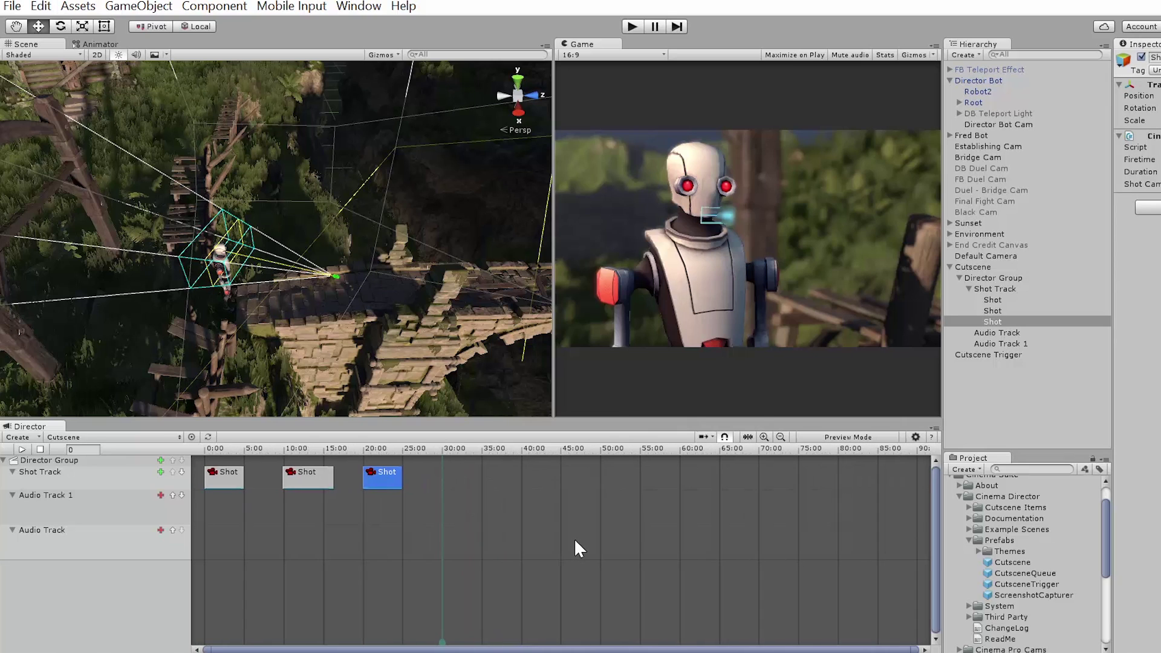
{"action": "scroll", "coordinate": [446, 650], "scroll_direction": "left", "scroll_amount": 5}
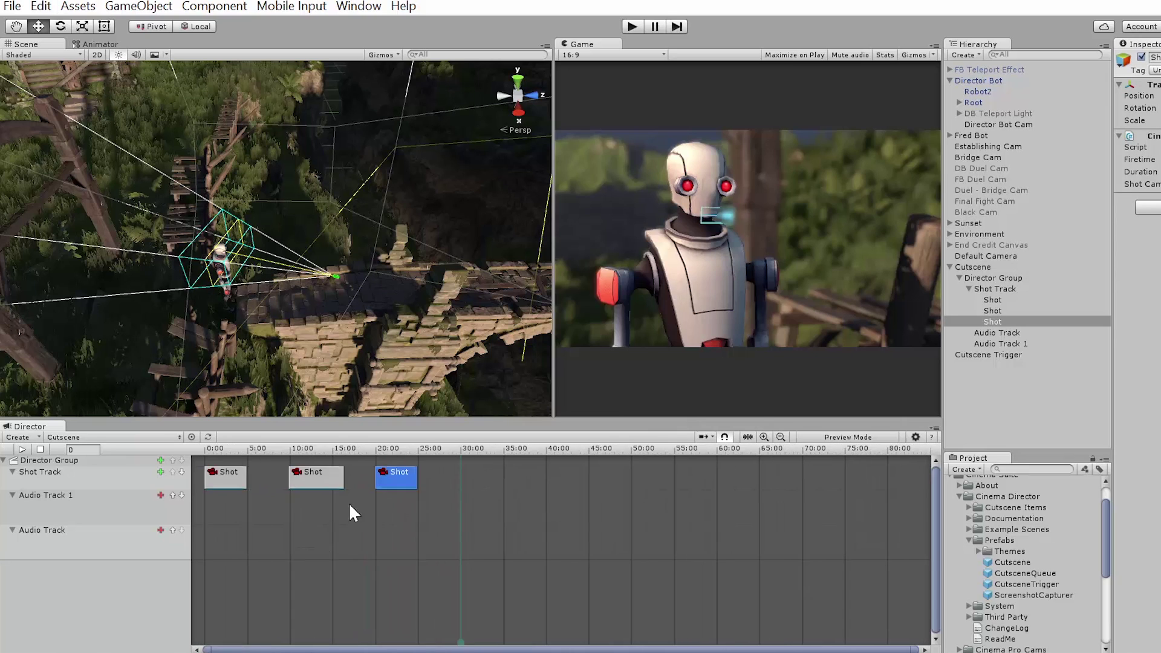
{"action": "left_click_drag", "start_coordinate": [393, 481], "coordinate": [458, 471]}
{"action": "left_click_drag", "start_coordinate": [298, 477], "coordinate": [260, 477]}
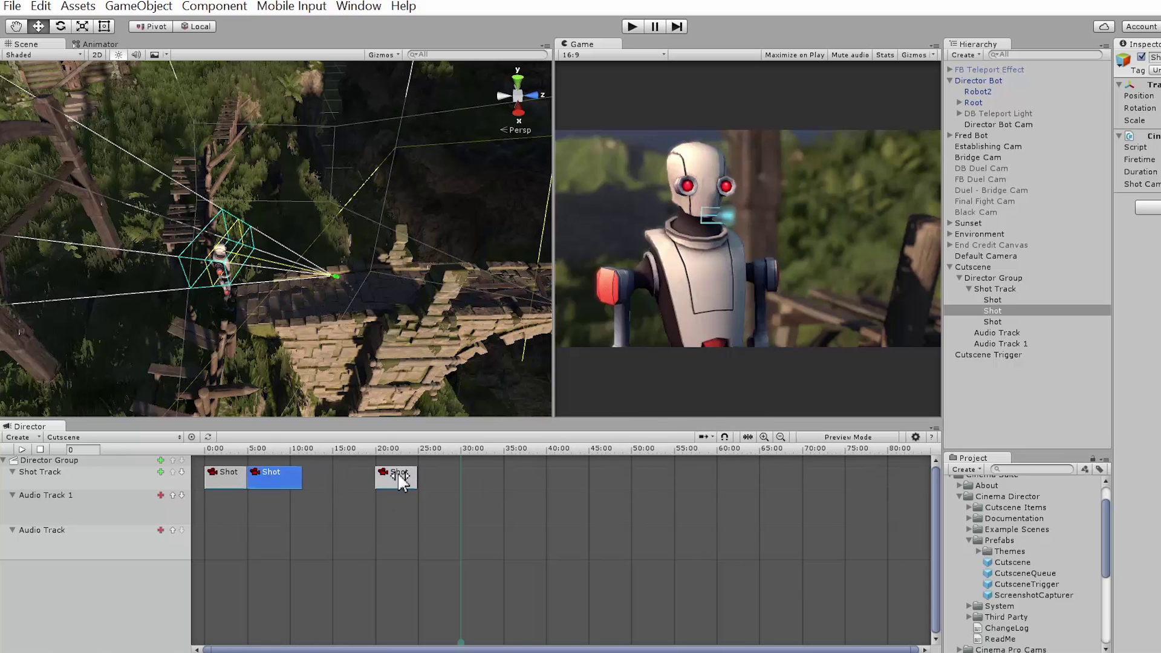
{"action": "left_click_drag", "start_coordinate": [394, 476], "coordinate": [321, 476]}
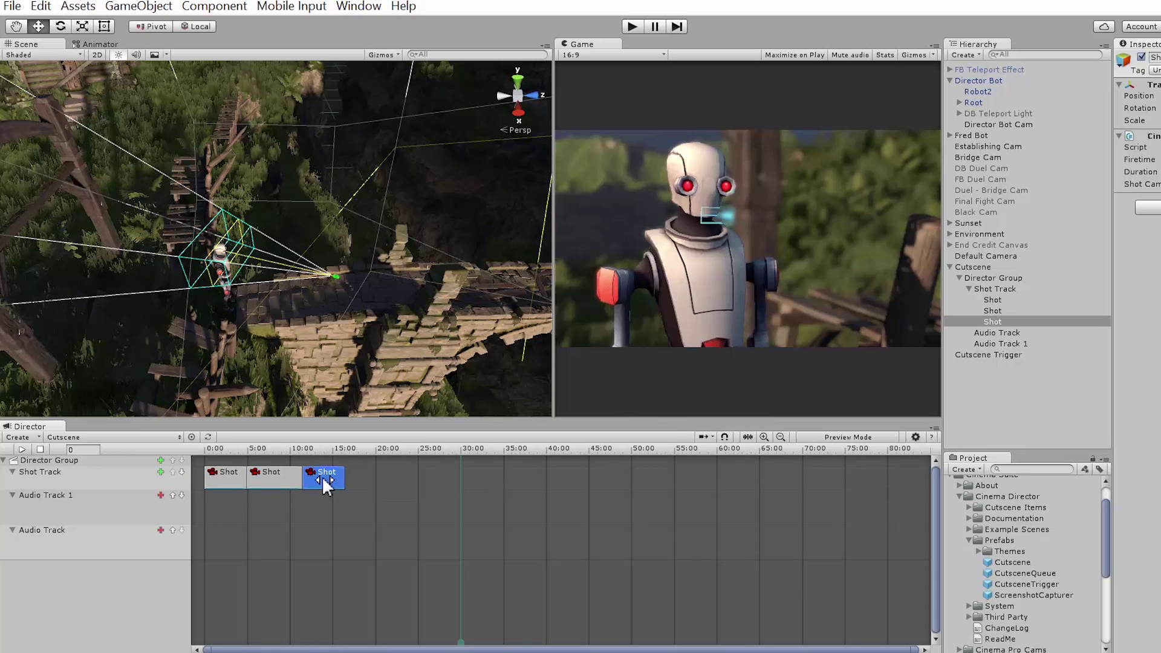
{"action": "left_click", "coordinate": [231, 477]}
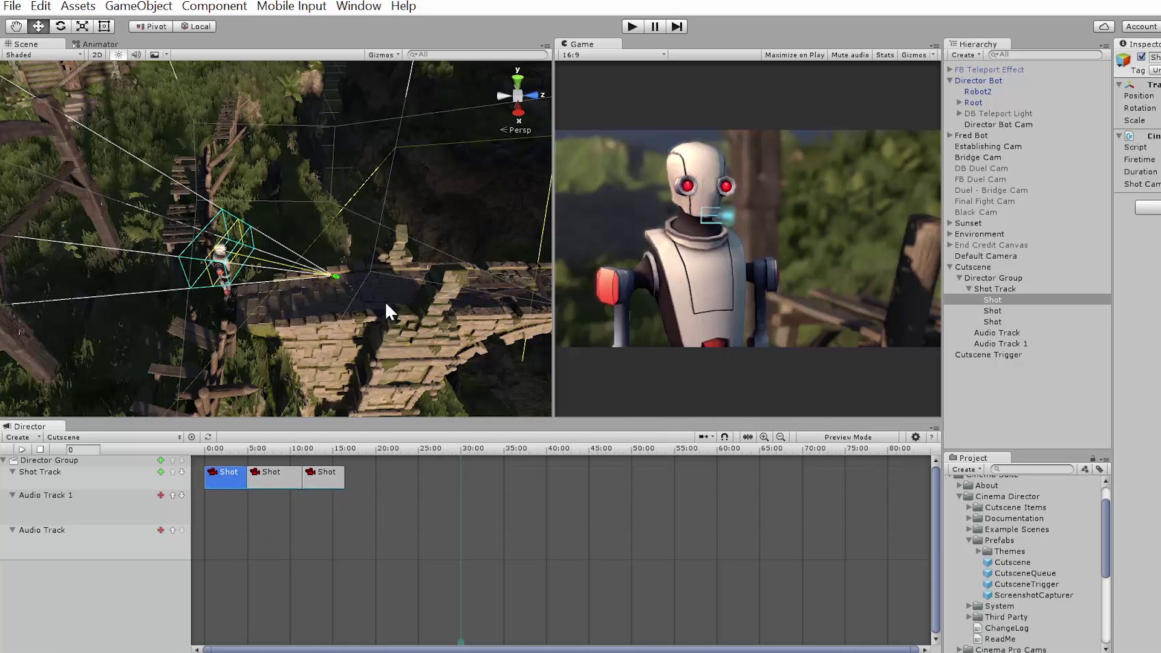
Assign Establishing Cam to the first shot and lengthen it to about 7 seconds
{"action": "right_click", "coordinate": [224, 481]}
{"action": "mouse_move", "coordinate": [306, 576]}
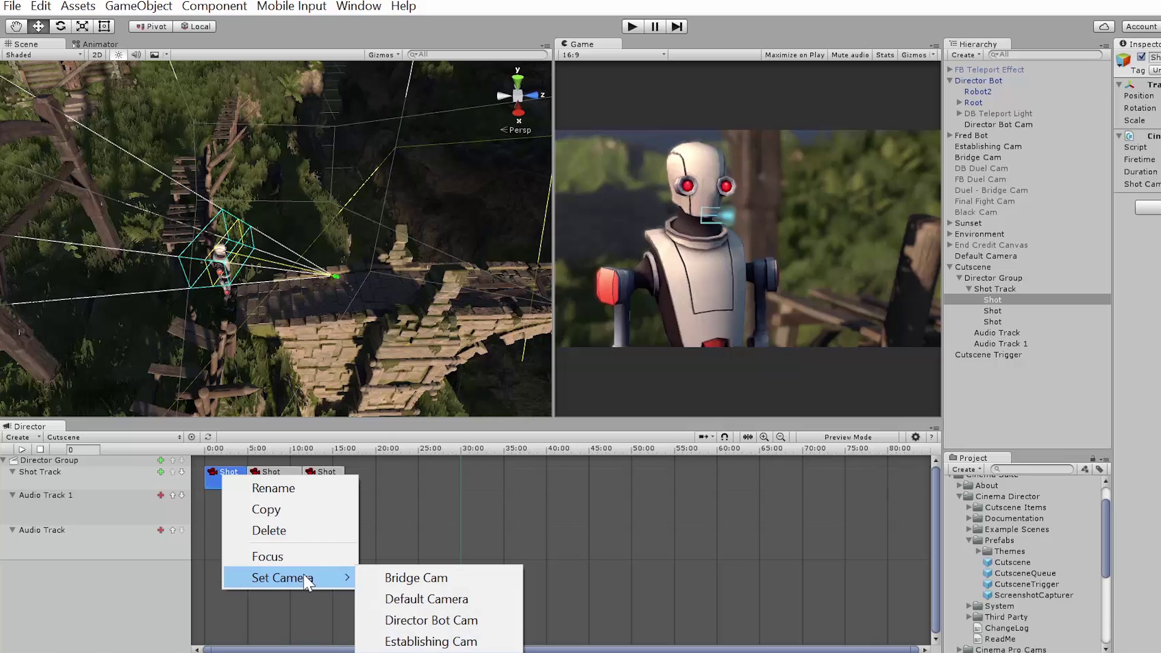
{"action": "left_click", "coordinate": [433, 641]}
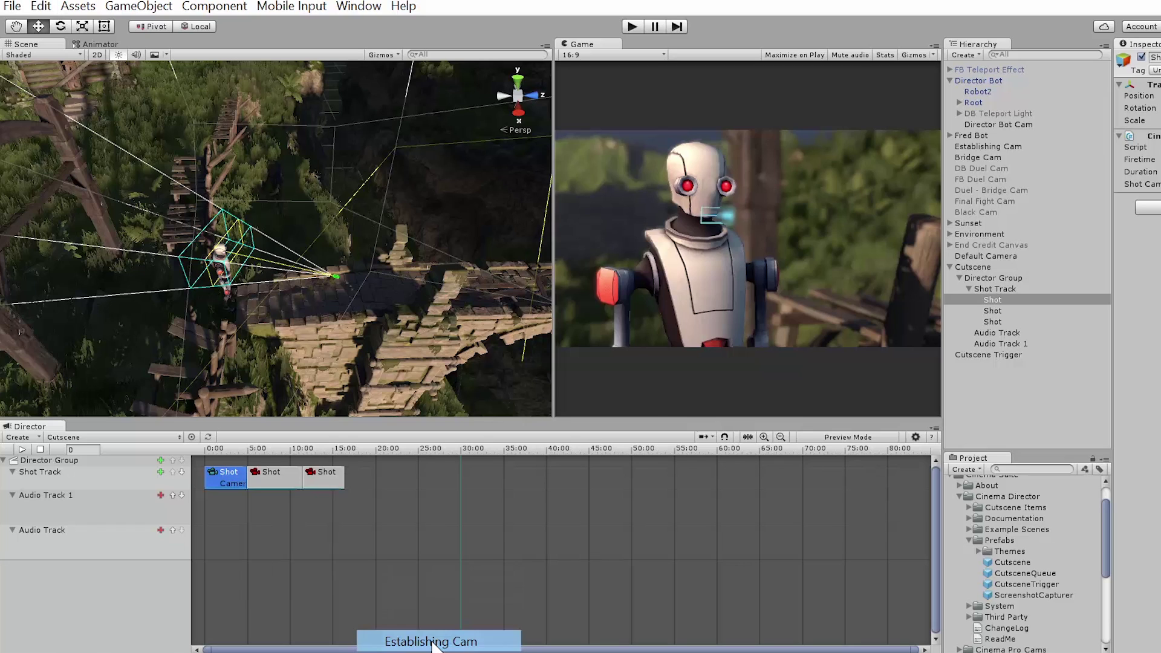
{"action": "left_click_drag", "start_coordinate": [336, 483], "coordinate": [420, 477]}
{"action": "left_click_drag", "start_coordinate": [282, 478], "coordinate": [338, 477]}
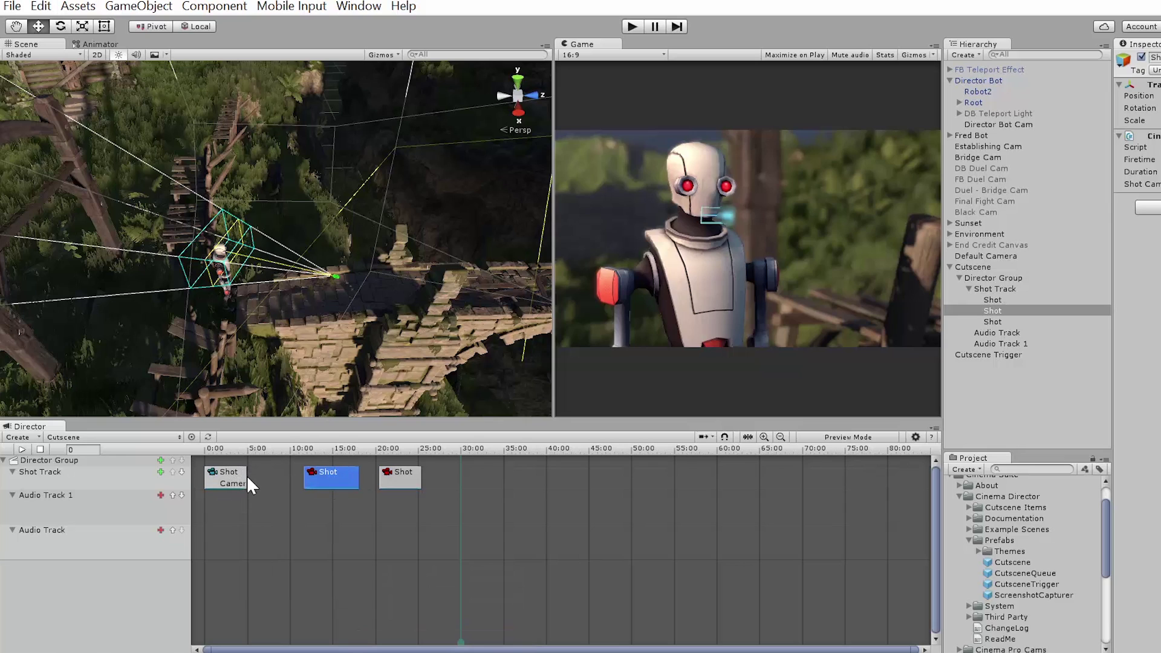
{"action": "left_click_drag", "start_coordinate": [247, 475], "coordinate": [304, 477]}
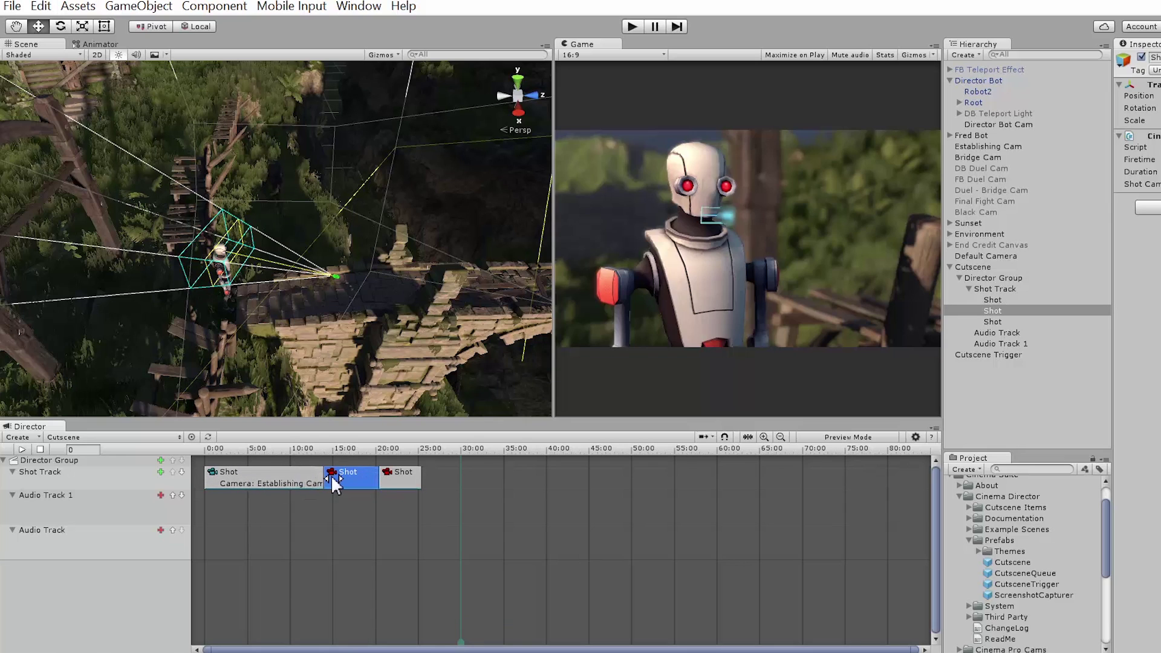
{"action": "mouse_move", "coordinate": [263, 477]}
{"action": "left_mouse_down"}
{"action": "mouse_move", "coordinate": [230, 478]}
{"action": "mouse_move", "coordinate": [272, 477]}
{"action": "left_mouse_up"}
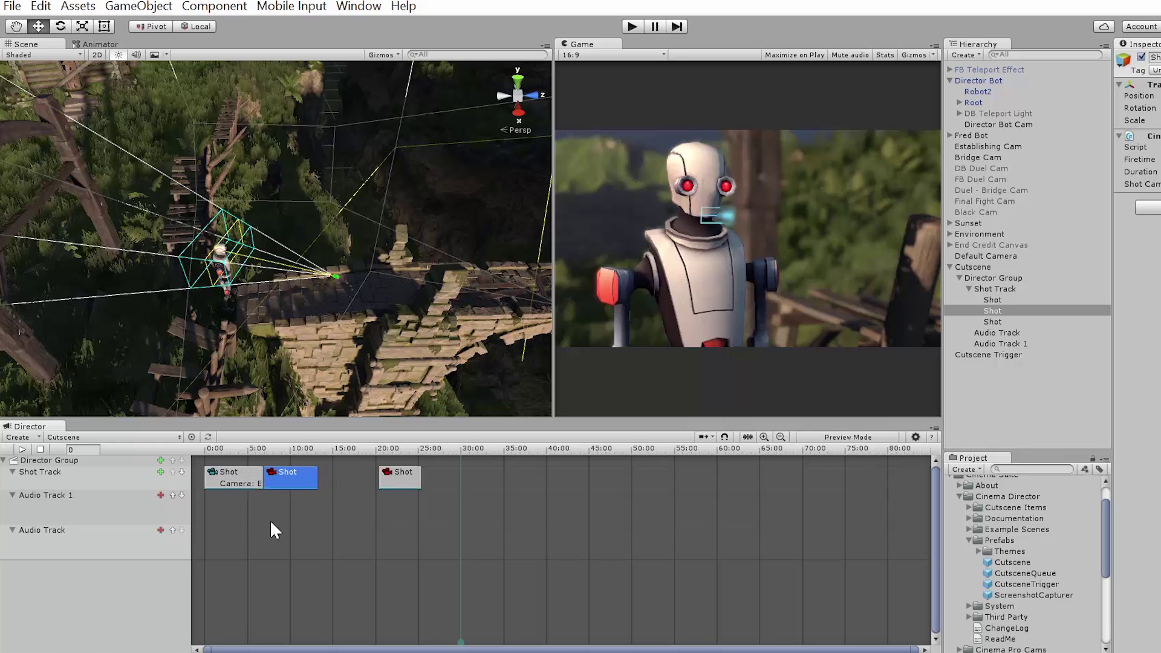
Assign Bridge Cam to the second shot and butt the third shot against it
{"action": "right_click", "coordinate": [284, 478]}
{"action": "mouse_move", "coordinate": [365, 582]}
{"action": "left_click", "coordinate": [485, 582]}
{"action": "mouse_move", "coordinate": [404, 477]}
{"action": "left_mouse_down"}
{"action": "mouse_move", "coordinate": [360, 477]}
{"action": "mouse_move", "coordinate": [398, 476]}
{"action": "left_mouse_up"}
Assign Director Bot Cam to the third shot and scrub the preview to about 6.7 seconds
{"action": "right_click", "coordinate": [365, 478]}
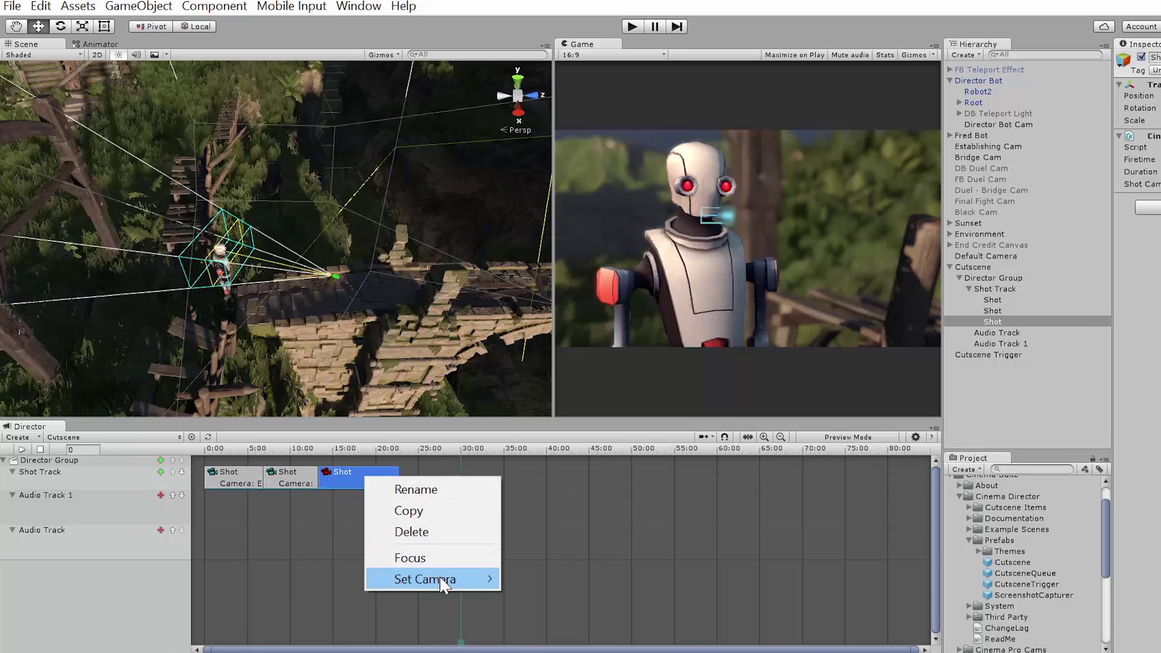
{"action": "mouse_move", "coordinate": [465, 579]}
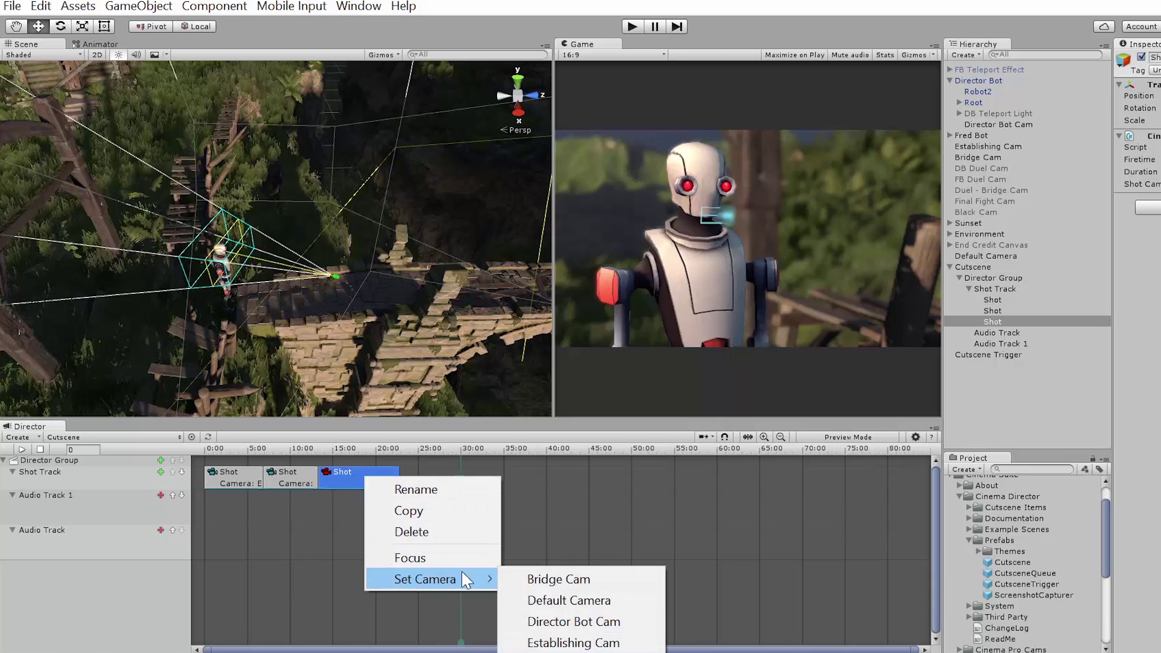
{"action": "left_click", "coordinate": [590, 623]}
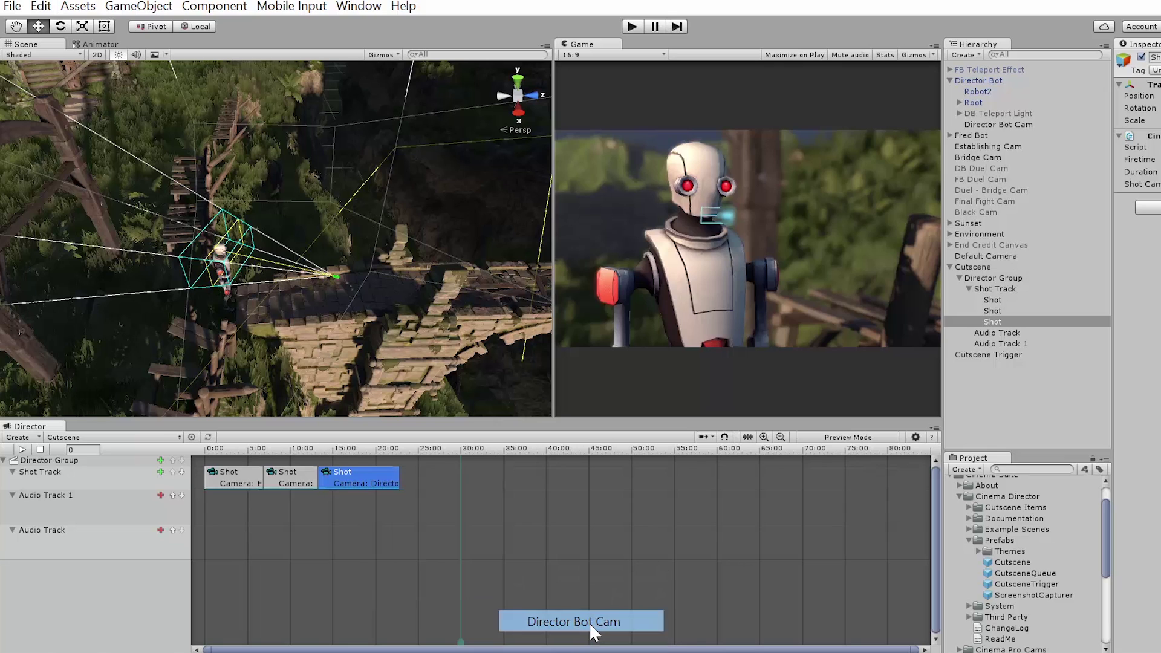
{"action": "left_click", "coordinate": [228, 448]}
{"action": "left_click_drag", "start_coordinate": [229, 448], "coordinate": [354, 449]}
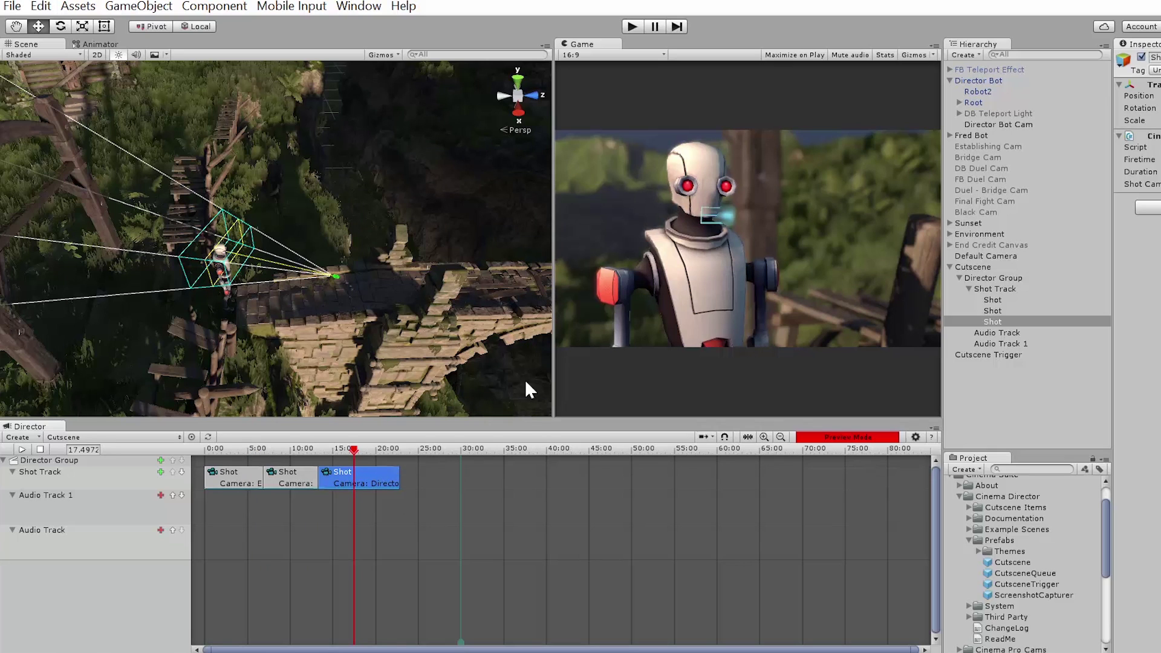
{"action": "left_click", "coordinate": [1021, 125]}
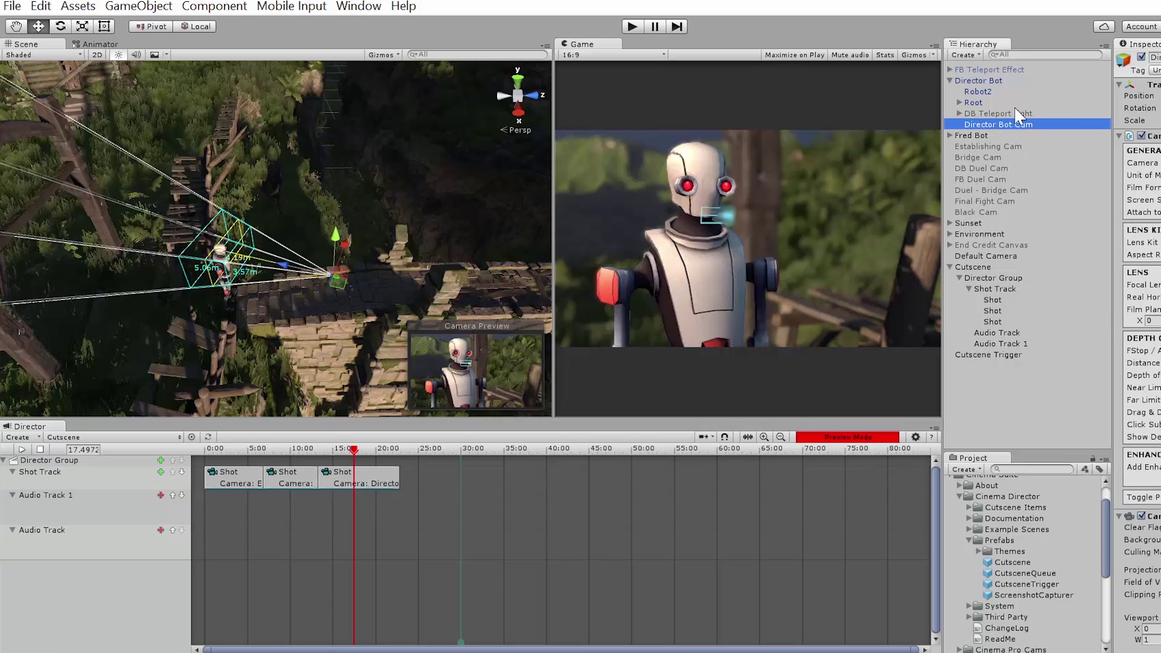
{"action": "left_click", "coordinate": [974, 80]}
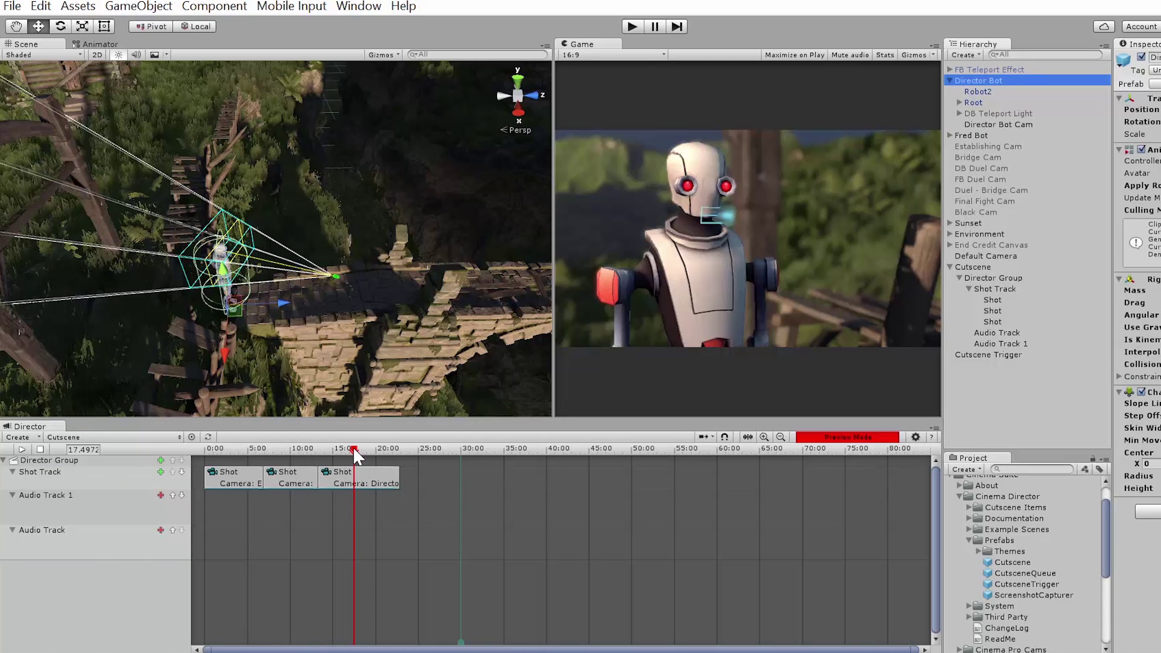
{"action": "left_click_drag", "start_coordinate": [353, 449], "coordinate": [205, 450]}
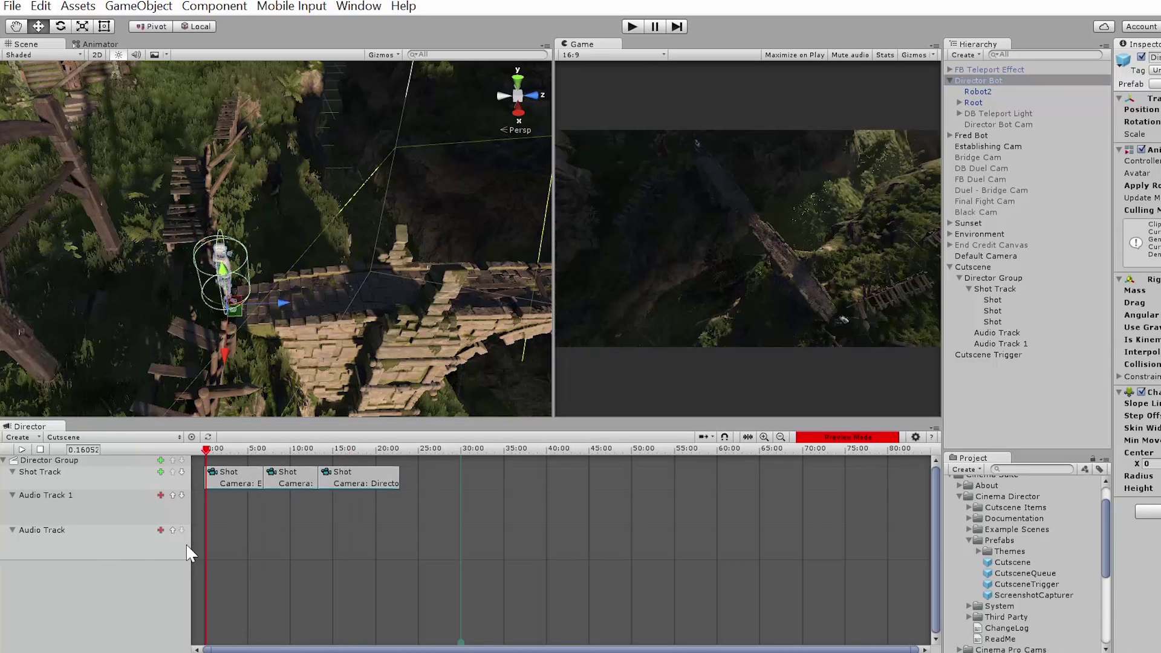
Add an Actor Track Group with Director Bot as its actor, and give it an Actor Track
{"action": "left_click", "coordinate": [24, 437]}
{"action": "left_click", "coordinate": [78, 482]}
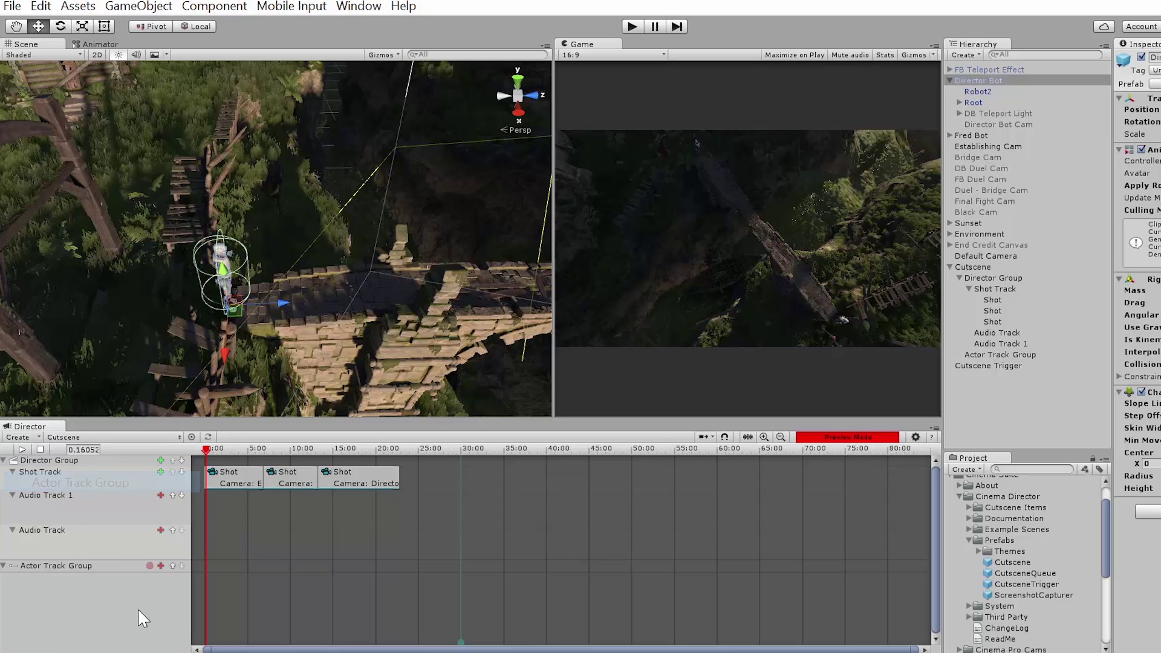
{"action": "left_click", "coordinate": [830, 440]}
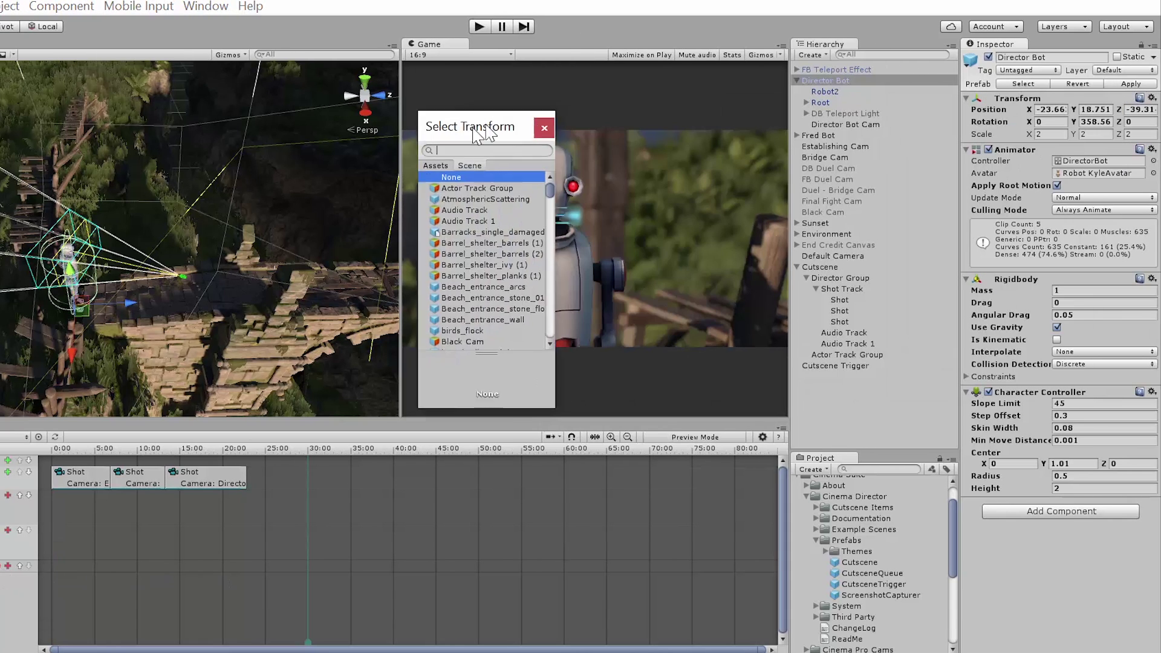
{"action": "type", "text": "direc"}
{"action": "left_click", "coordinate": [426, 220]}
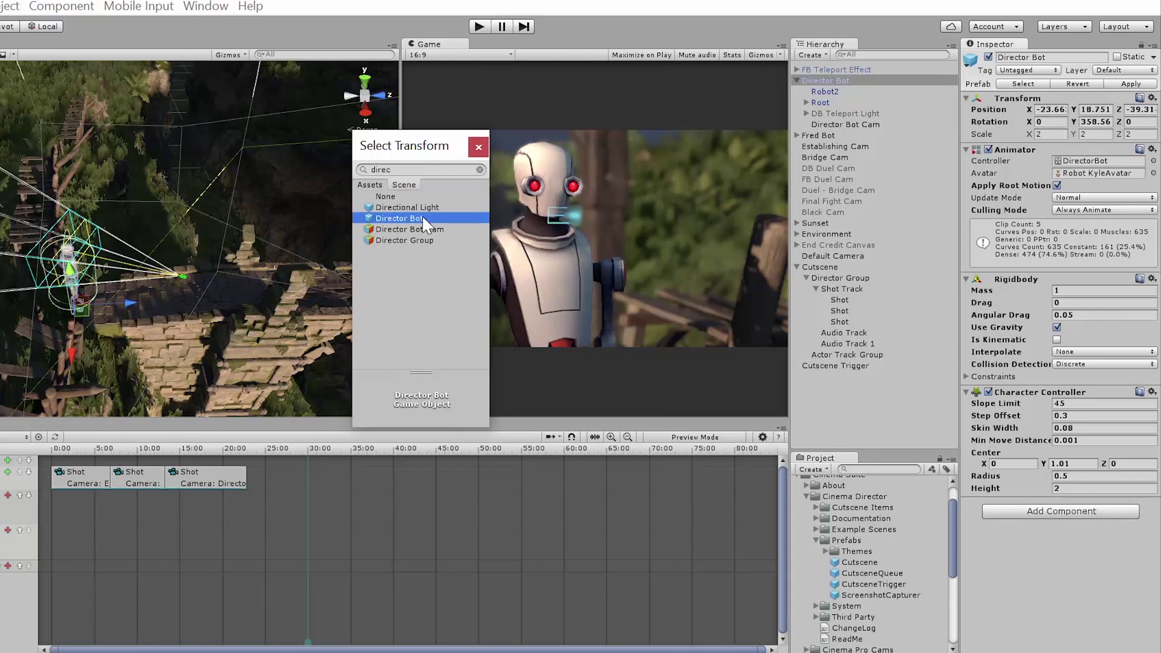
{"action": "left_click", "coordinate": [423, 218]}
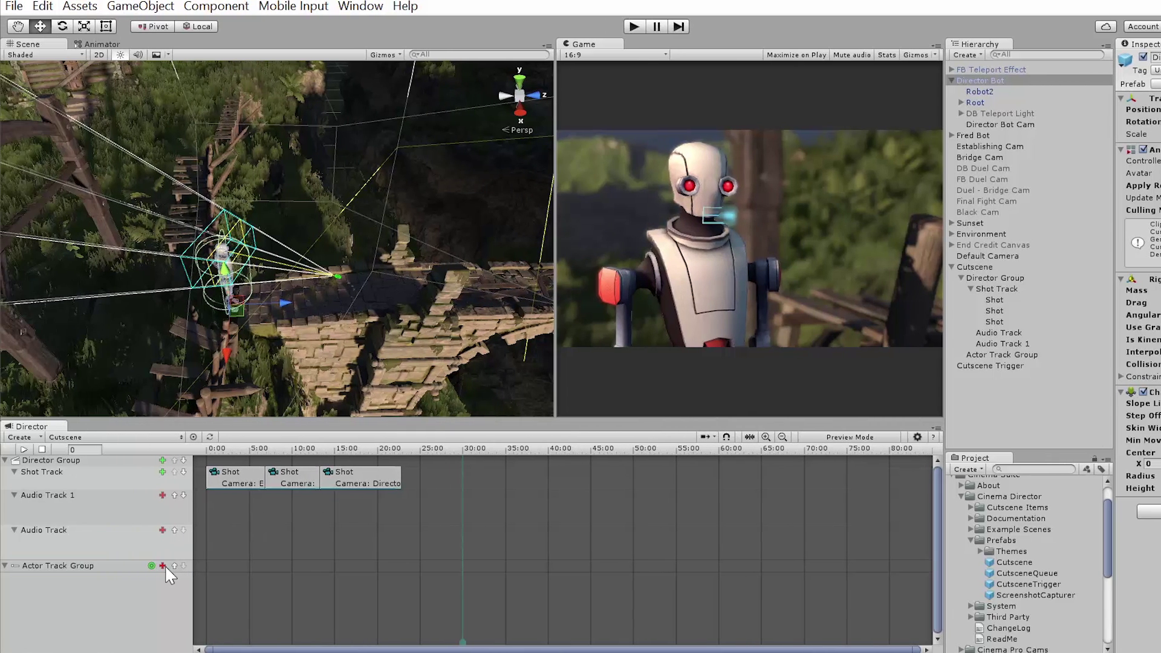
{"action": "left_click", "coordinate": [164, 565]}
{"action": "left_click", "coordinate": [234, 576]}
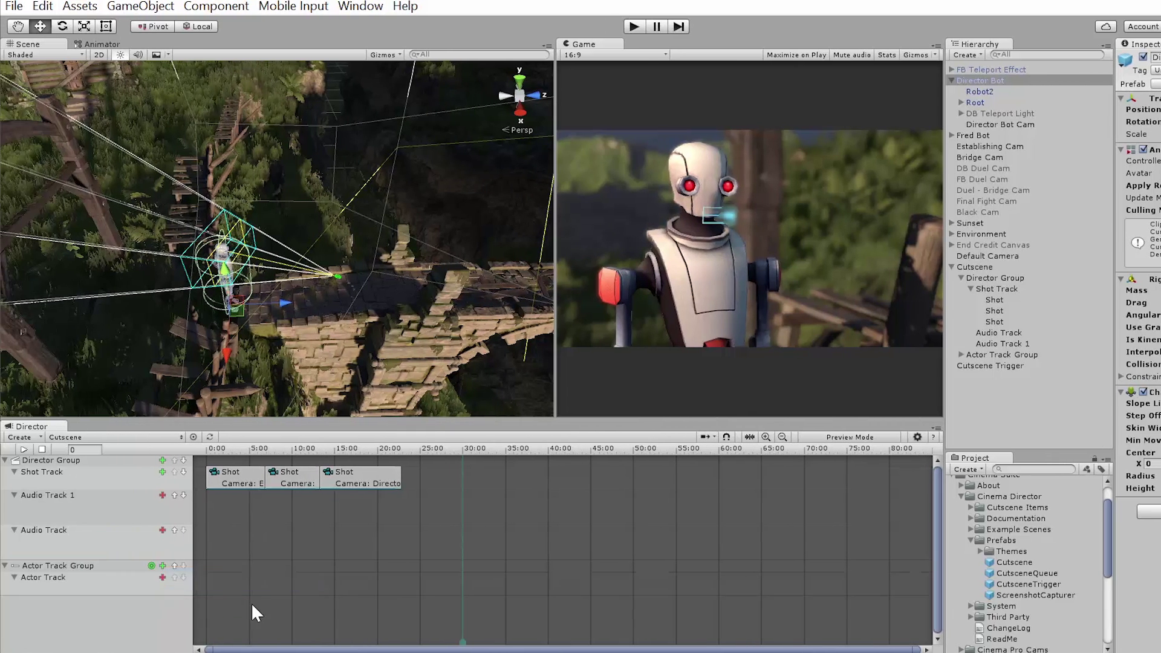
{"action": "left_click", "coordinate": [101, 44]}
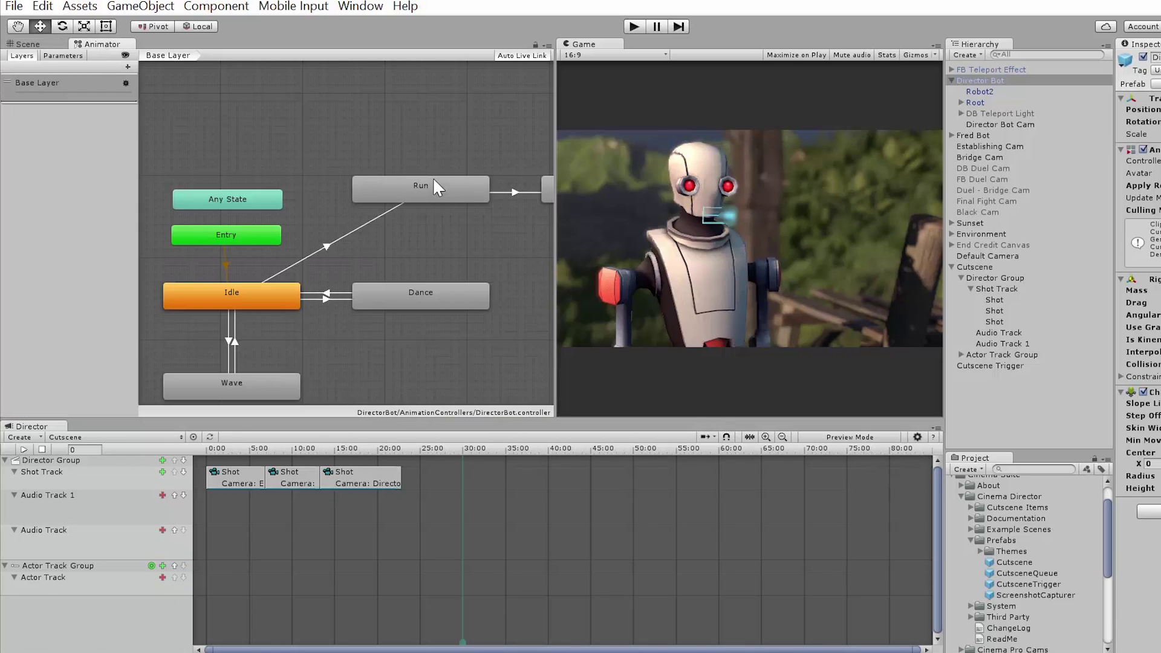
{"action": "left_click", "coordinate": [323, 246]}
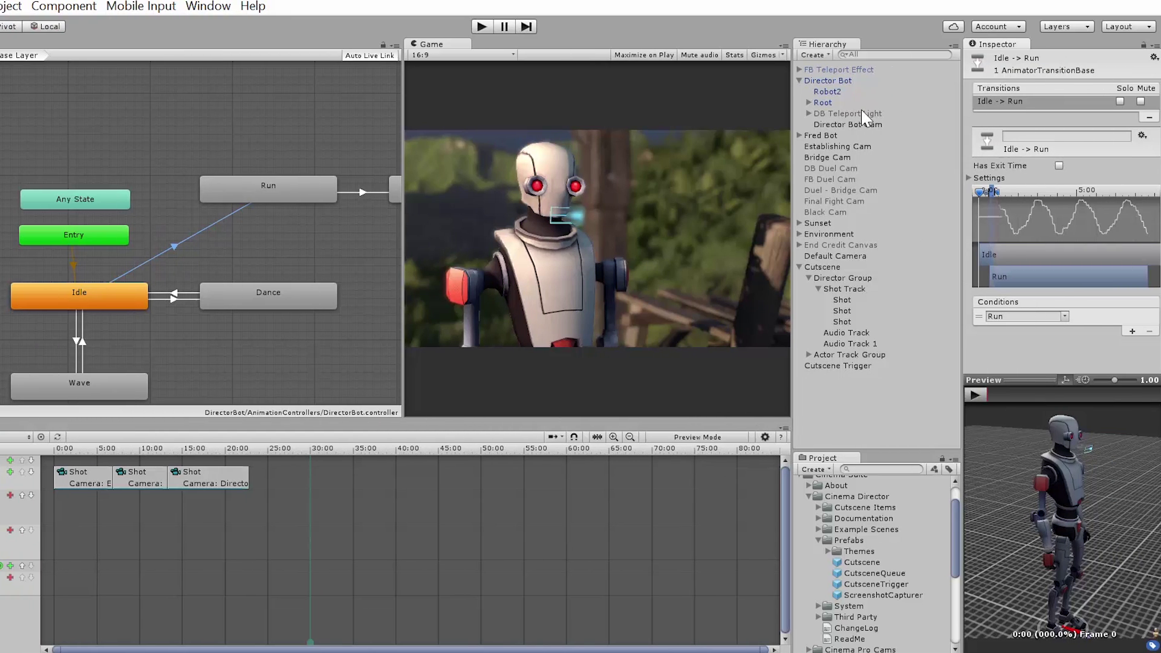
{"action": "left_click", "coordinate": [1015, 318]}
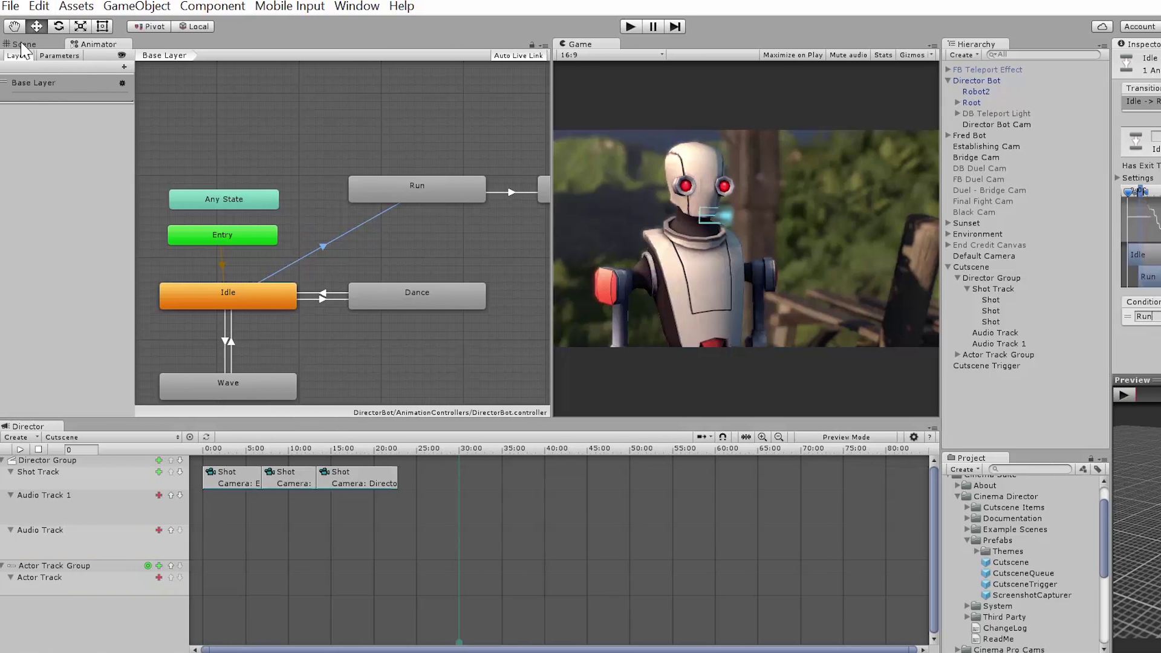
Back in Scene view, add an Animator Set Trigger event to the Actor Track
{"action": "left_click", "coordinate": [0, 44]}
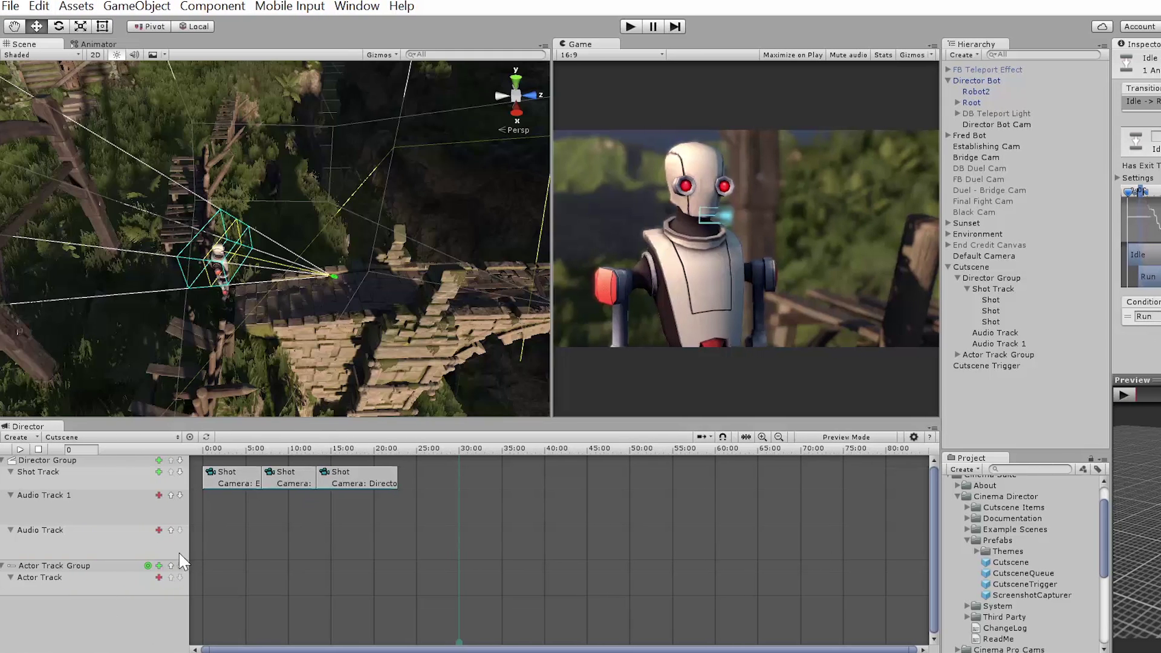
{"action": "left_click", "coordinate": [159, 579]}
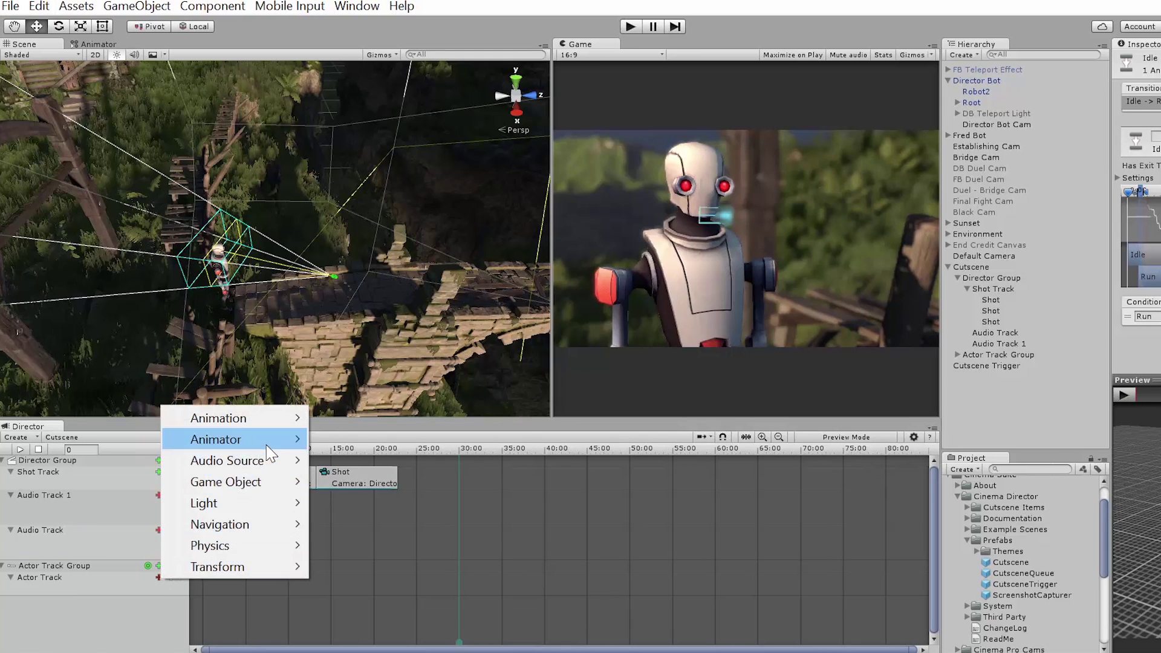
{"action": "mouse_move", "coordinate": [288, 446]}
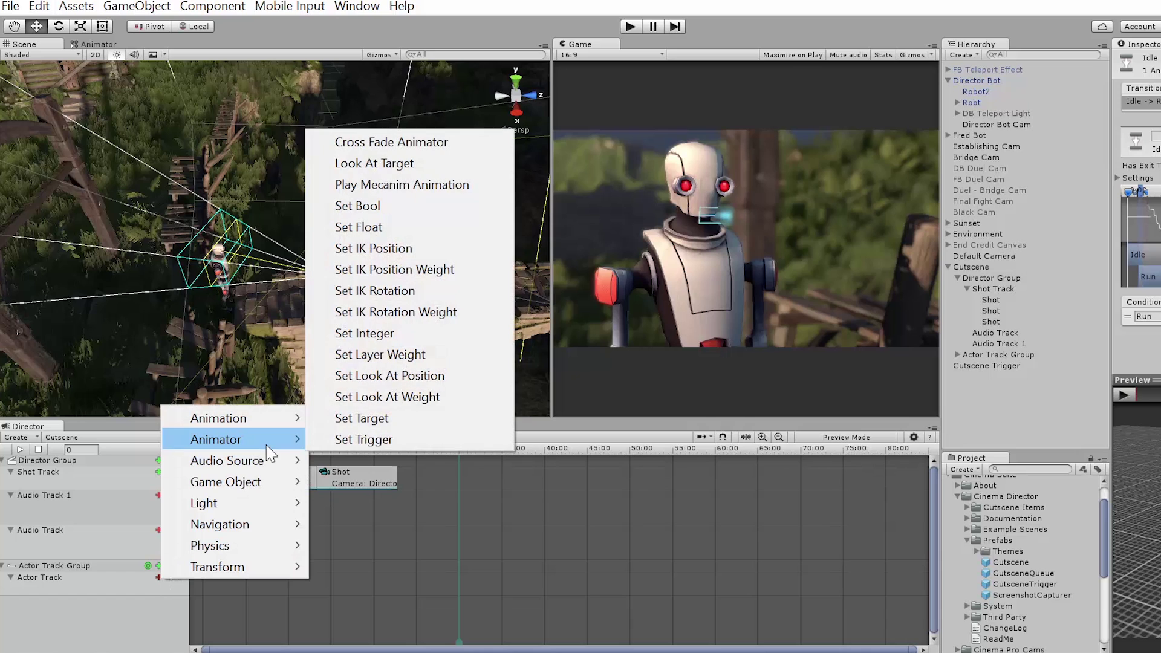
{"action": "left_click", "coordinate": [387, 440]}
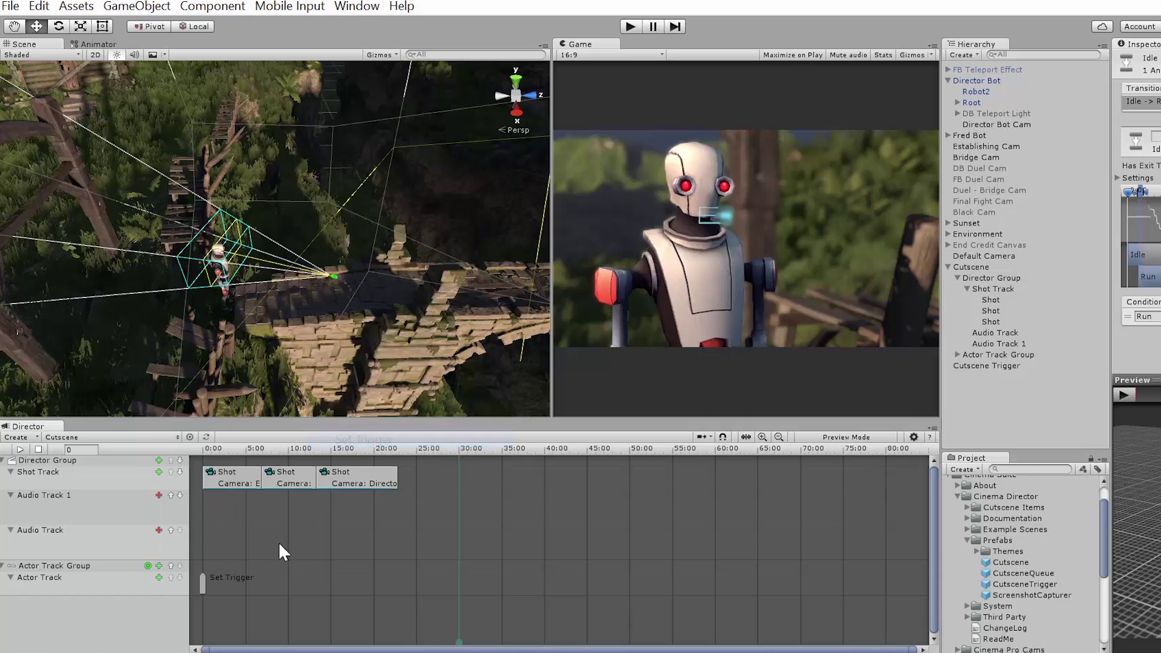
Rename the event Run, set its trigger Name to Run, and move it to about 14.1 seconds
{"action": "left_click", "coordinate": [204, 579]}
{"action": "left_click", "coordinate": [1147, 58]}
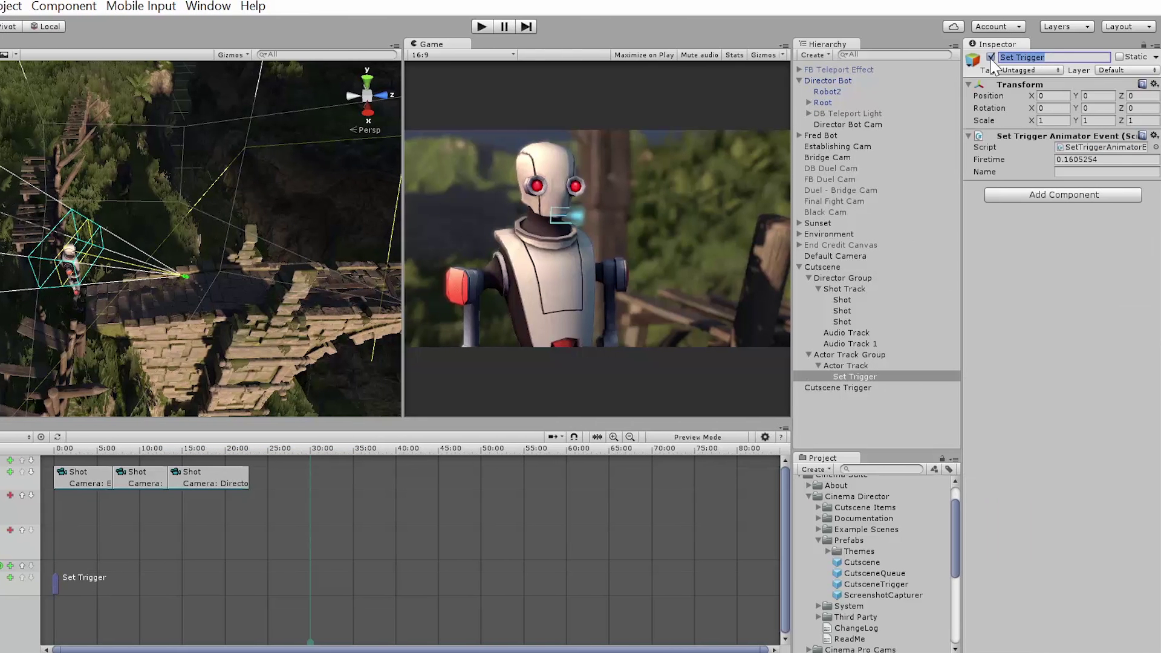
{"action": "type", "text": "Run"}
{"action": "key", "text": "ctrl+a"}
{"action": "key", "text": "Return"}
{"action": "left_click", "coordinate": [1100, 173]}
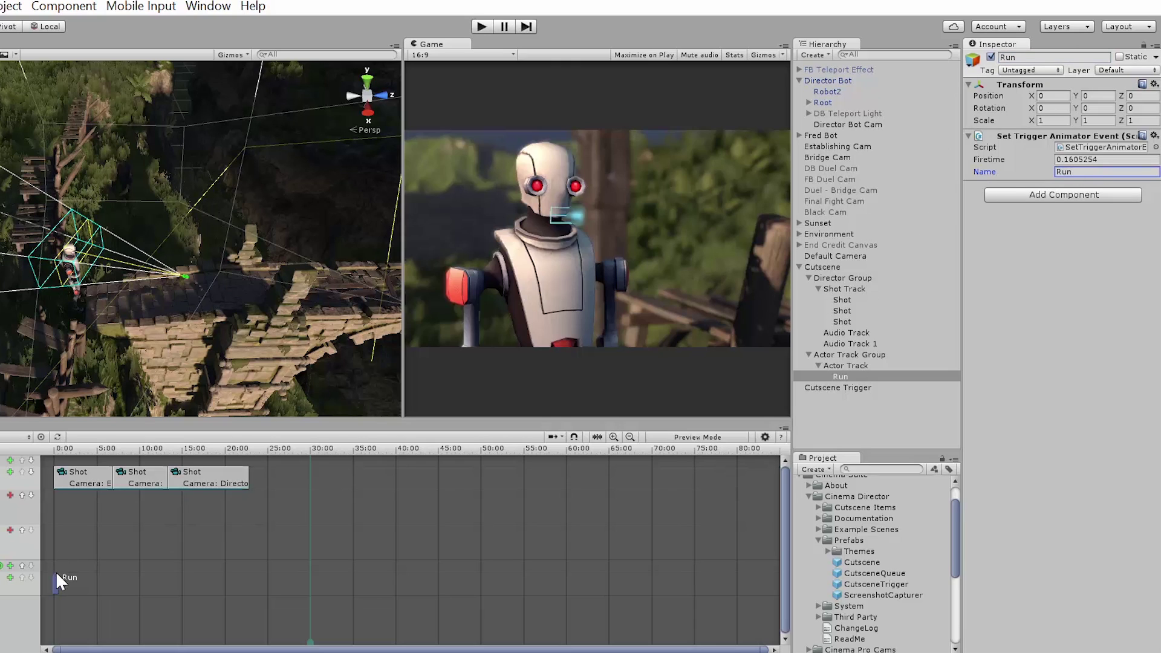
{"action": "left_click_drag", "start_coordinate": [54, 584], "coordinate": [162, 579]}
{"action": "mouse_move", "coordinate": [60, 445]}
{"action": "left_mouse_down"}
{"action": "mouse_move", "coordinate": [242, 451]}
{"action": "mouse_move", "coordinate": [71, 457]}
{"action": "left_mouse_up"}
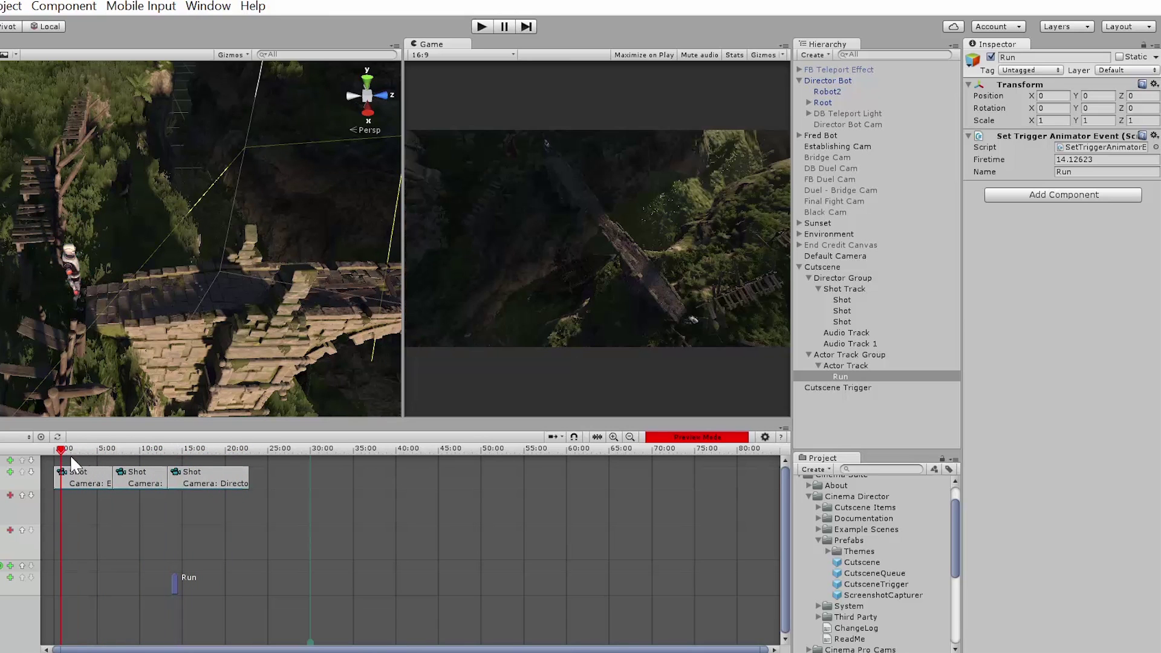
{"action": "left_click", "coordinate": [481, 27]}
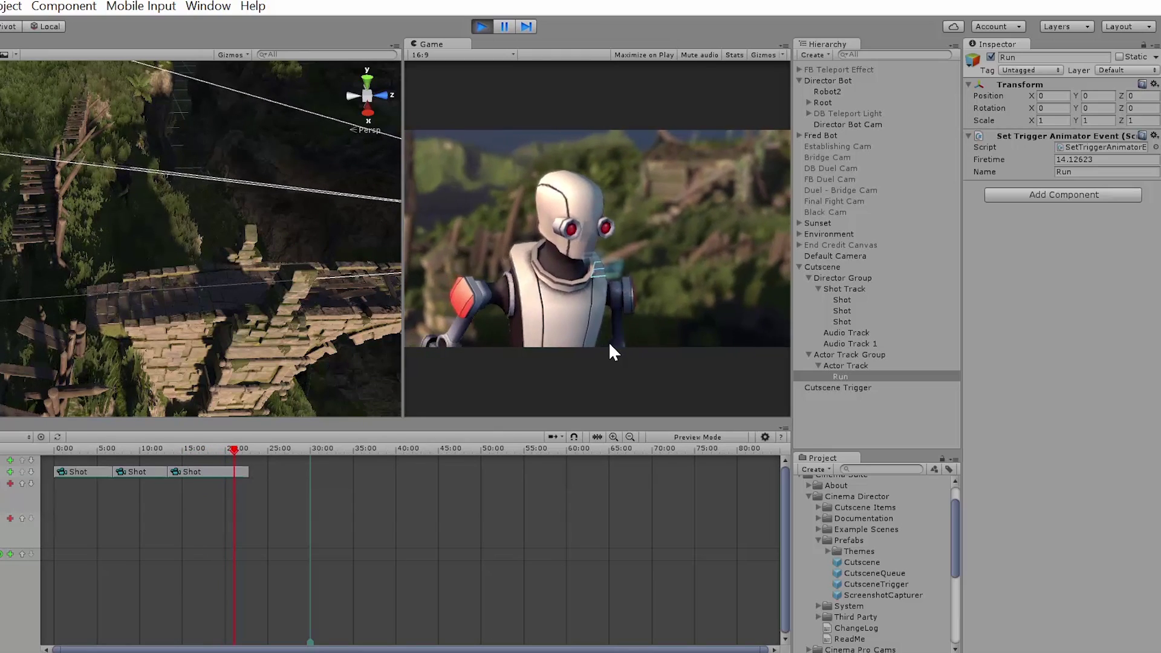
{"action": "left_click", "coordinate": [481, 26]}
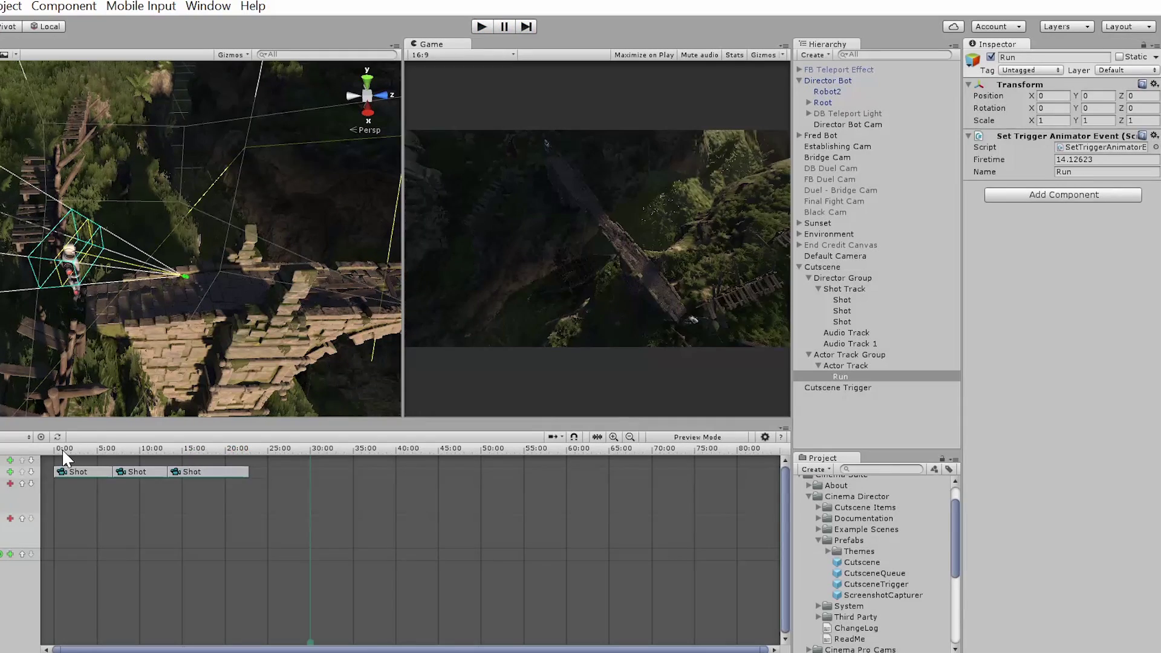
{"action": "mouse_move", "coordinate": [64, 448]}
{"action": "left_mouse_down"}
{"action": "mouse_move", "coordinate": [110, 449]}
{"action": "mouse_move", "coordinate": [54, 456]}
{"action": "left_mouse_up"}
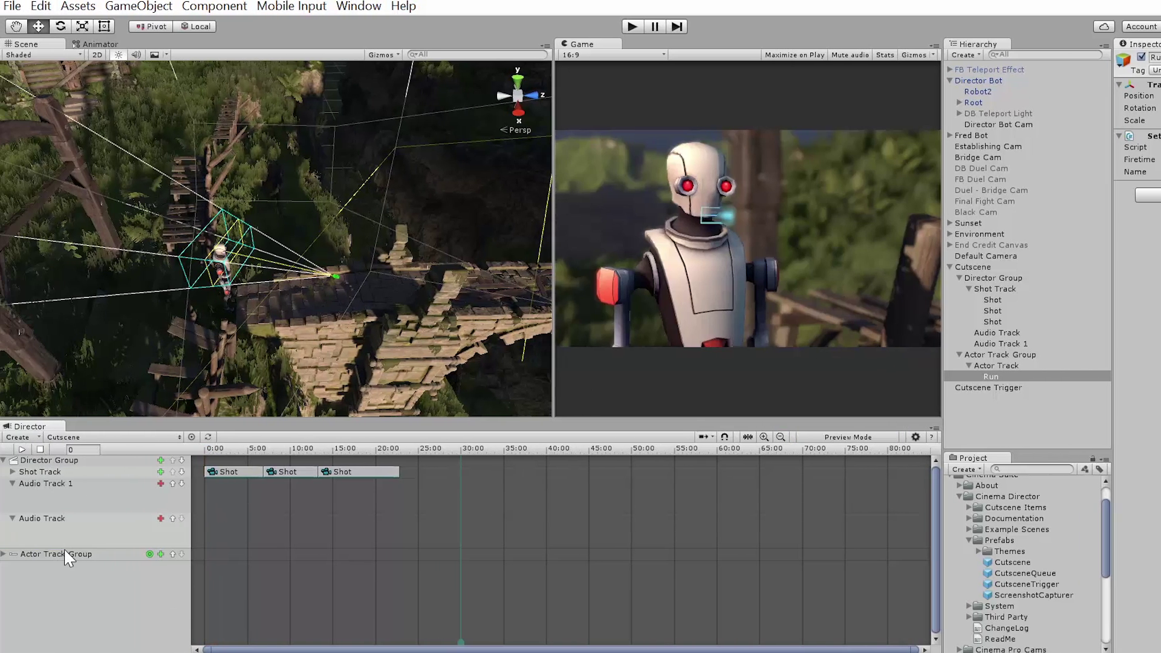
Rename the existing Actor Track Group to 'Director Bot Running'
{"action": "left_click", "coordinate": [67, 555]}
{"action": "right_click", "coordinate": [67, 555]}
{"action": "left_click", "coordinate": [143, 565]}
{"action": "type", "text": "Direc"}
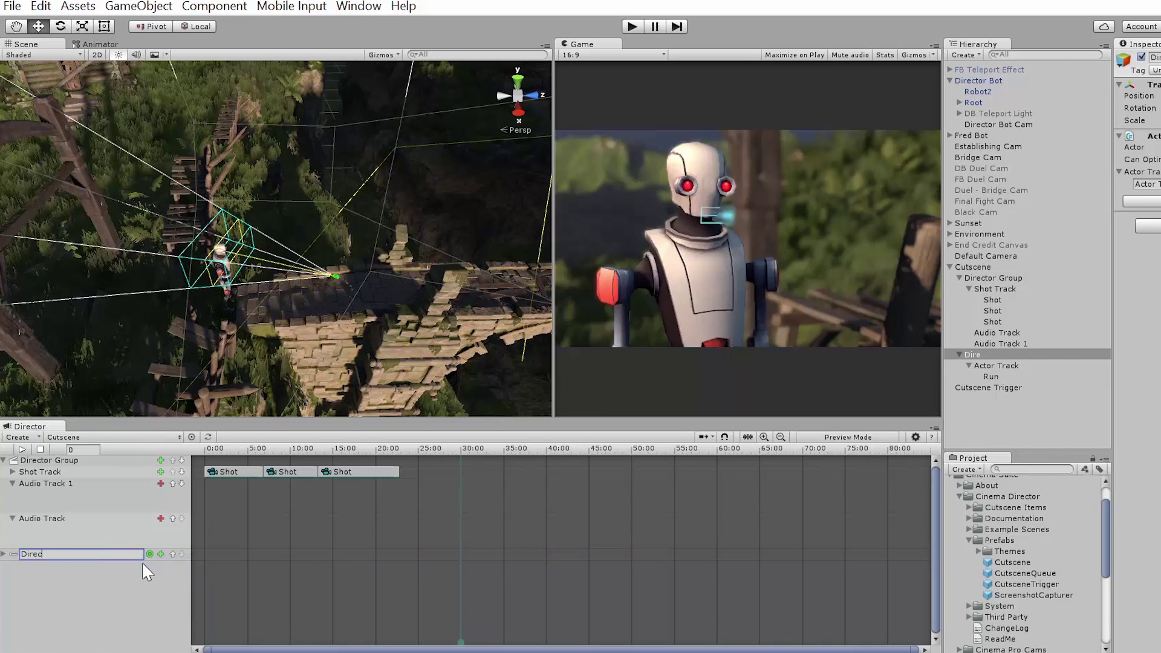
{"action": "type", "text": "tor Bot Running"}
{"action": "key", "text": "Return"}
Add a second Actor Track Group bound to Establishing Cam and give it a Curve Track
{"action": "left_click", "coordinate": [35, 437]}
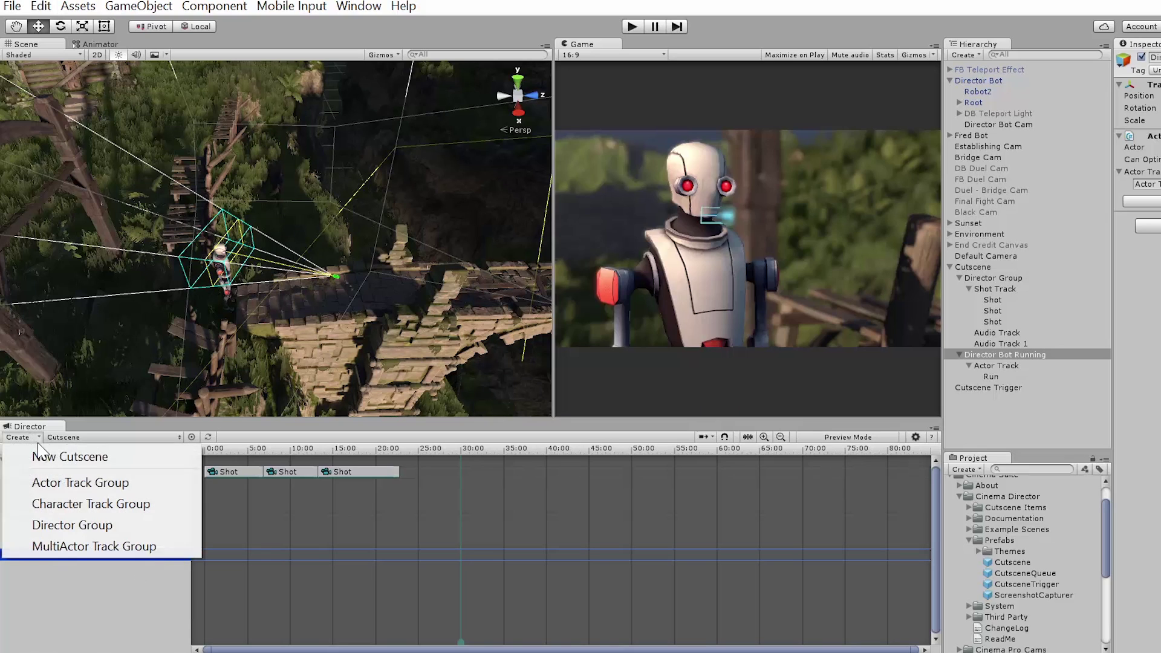
{"action": "left_click", "coordinate": [73, 482]}
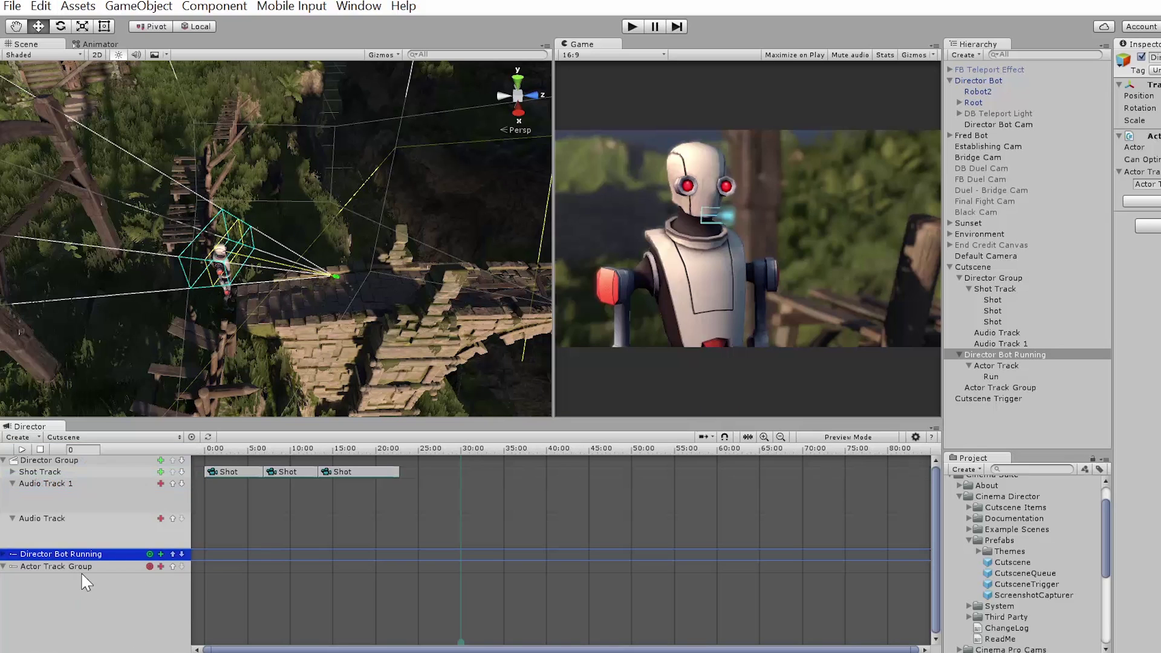
{"action": "left_click", "coordinate": [149, 565]}
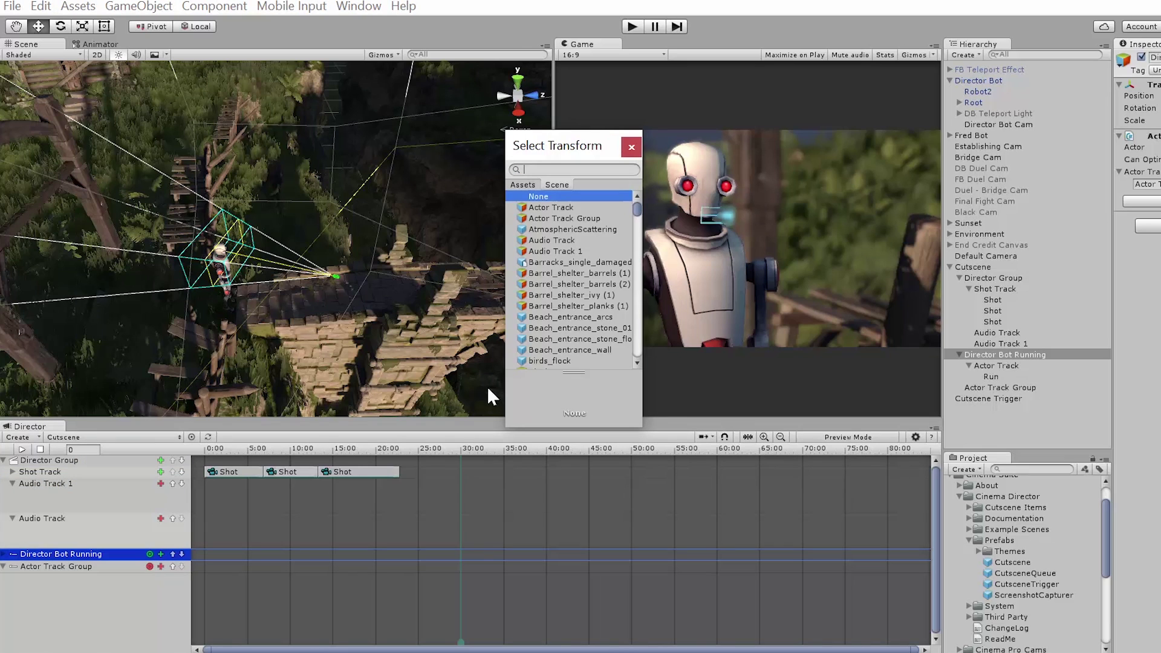
{"action": "type", "text": "Es"}
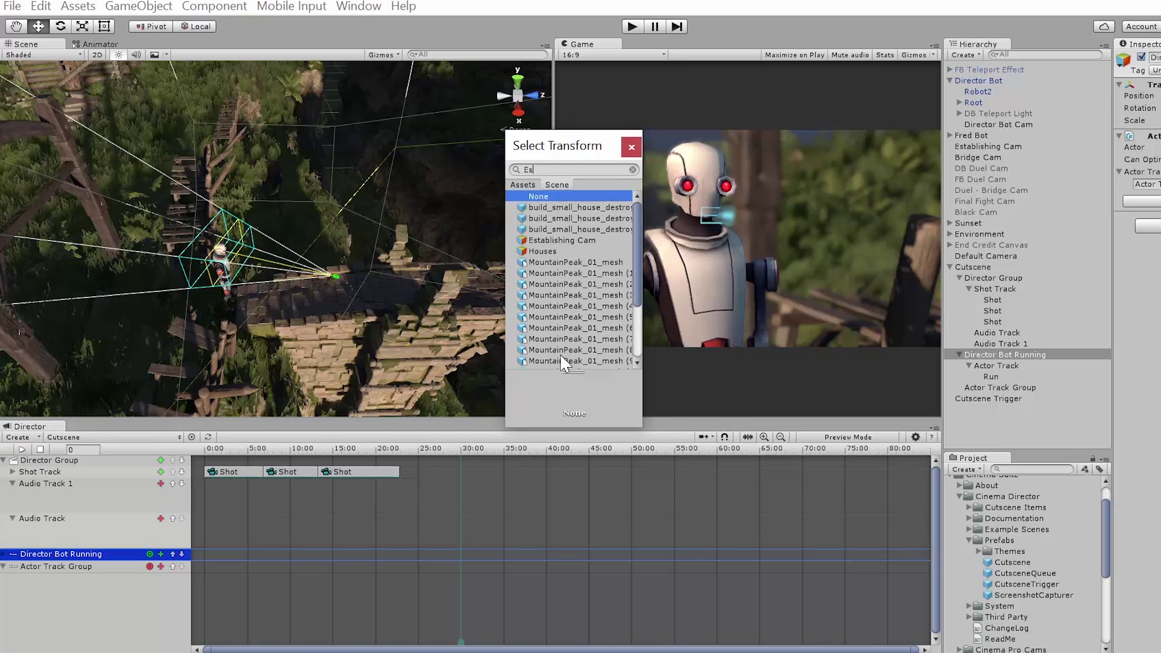
{"action": "type", "text": "tab"}
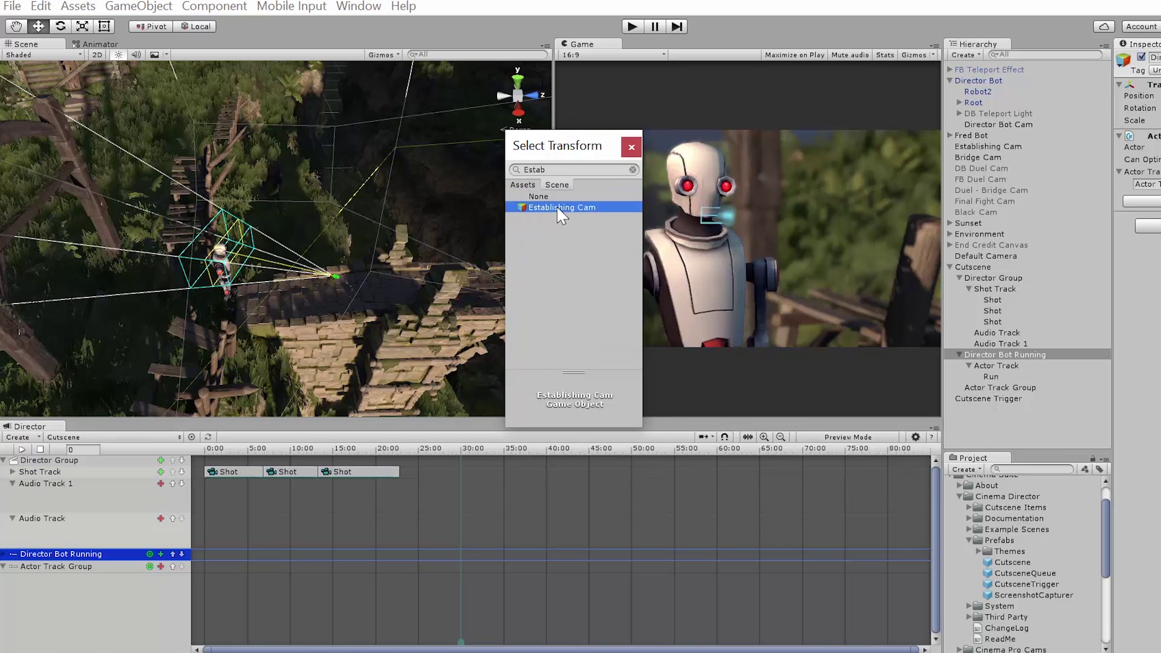
{"action": "double_click", "coordinate": [556, 206]}
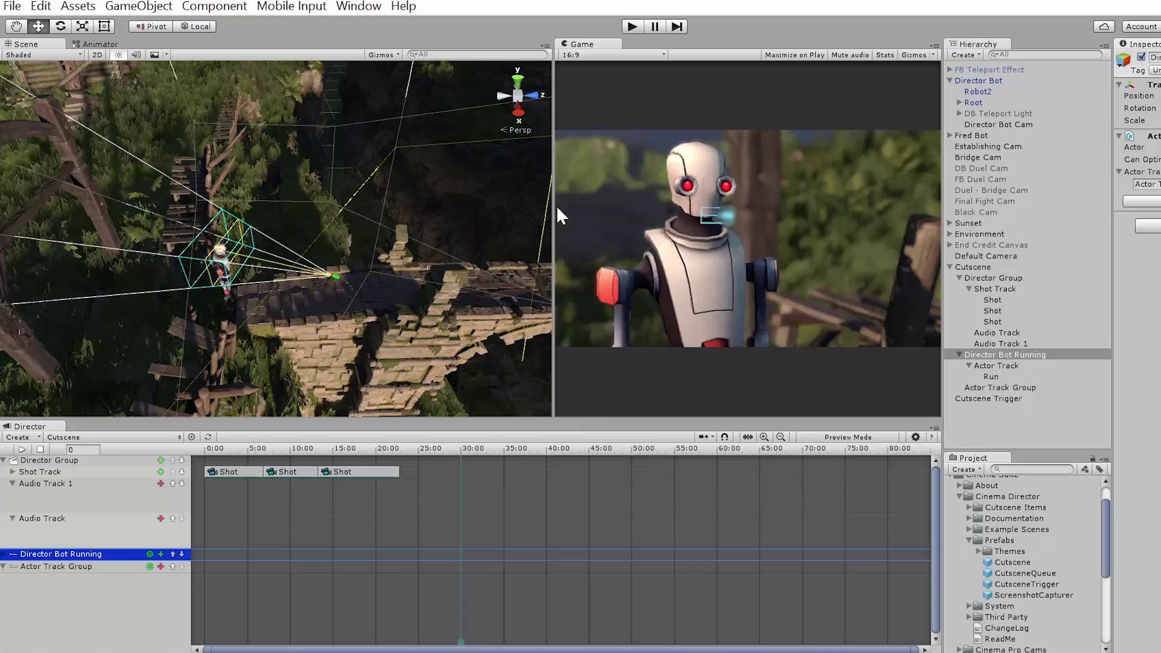
{"action": "left_click", "coordinate": [161, 566]}
{"action": "left_click", "coordinate": [229, 600]}
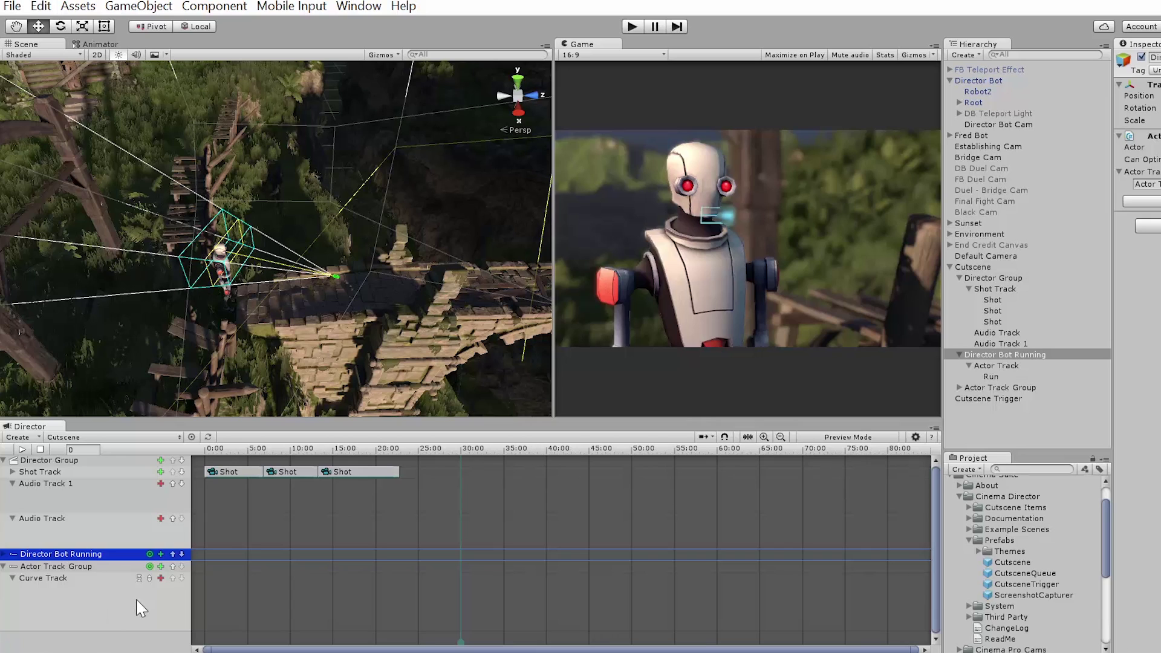
Add a Curve clip animating Transform Position and lengthen it so its name fits
{"action": "left_click", "coordinate": [160, 578]}
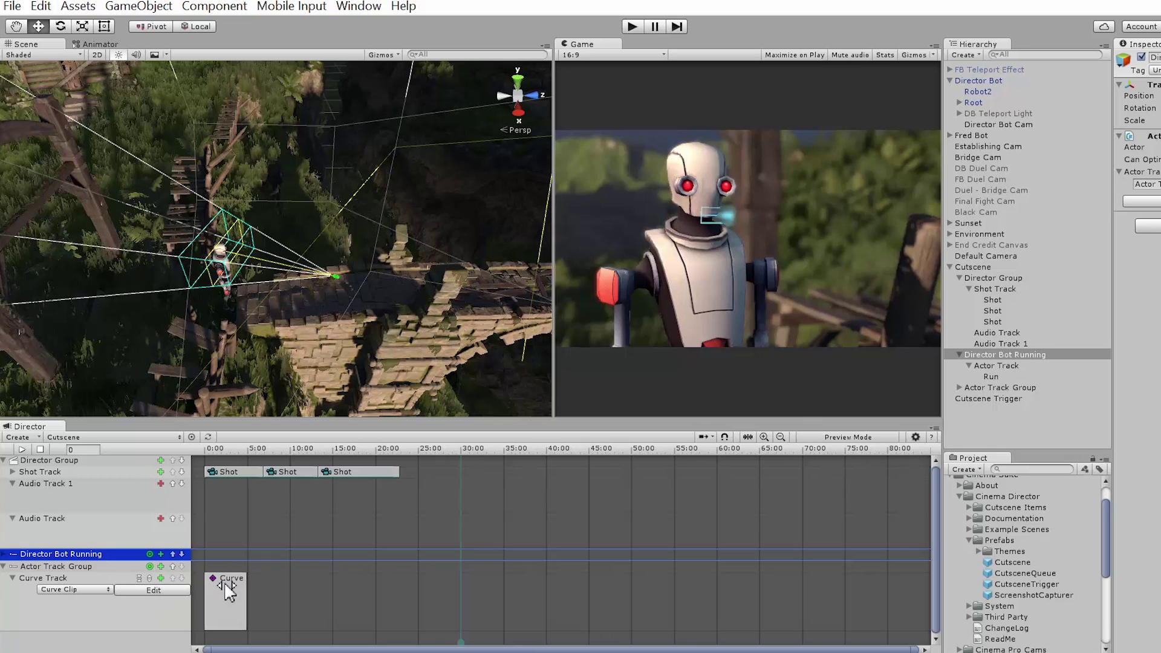
{"action": "right_click", "coordinate": [226, 585]}
{"action": "mouse_move", "coordinate": [283, 571]}
{"action": "mouse_move", "coordinate": [471, 576]}
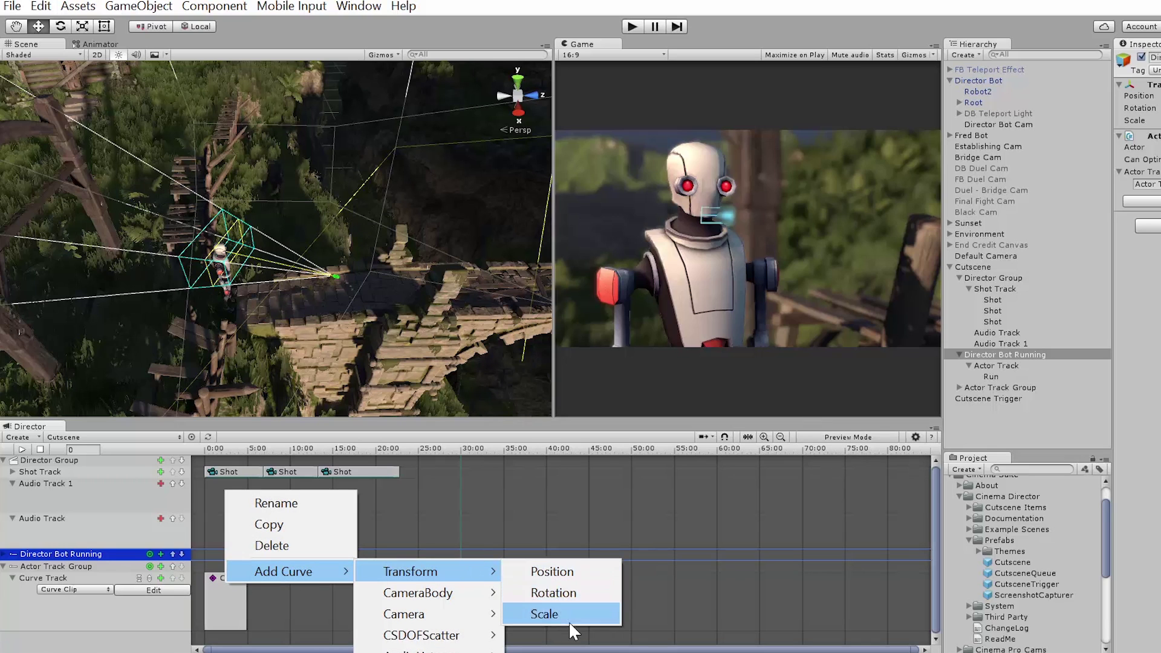
{"action": "mouse_move", "coordinate": [446, 598]}
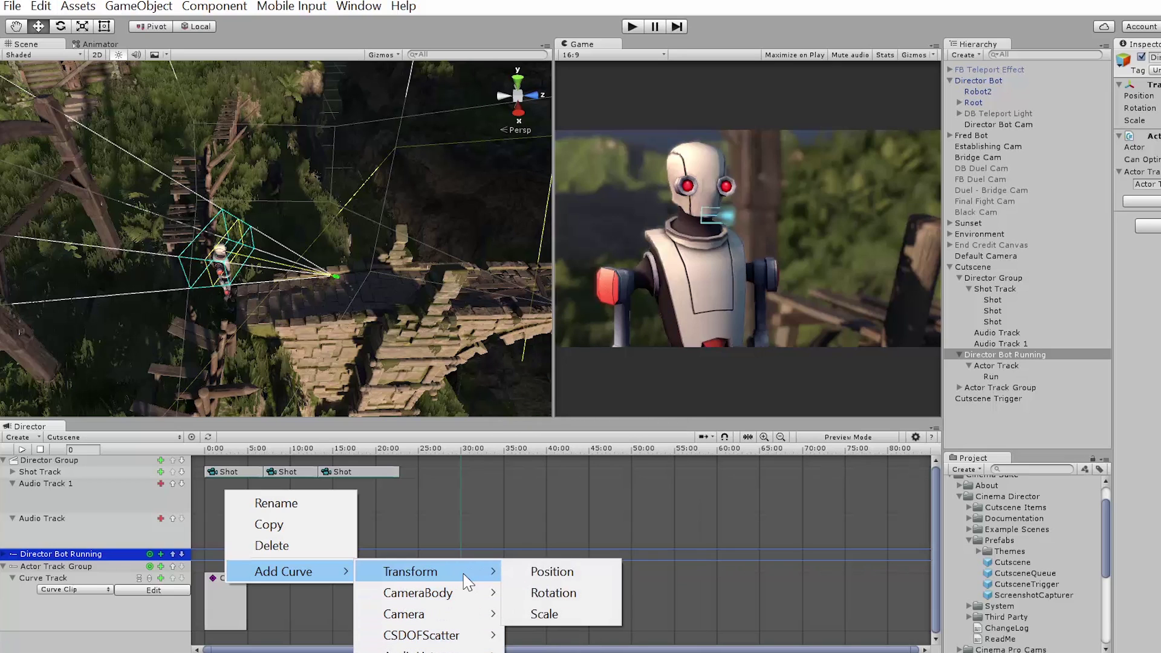
{"action": "left_click", "coordinate": [552, 571]}
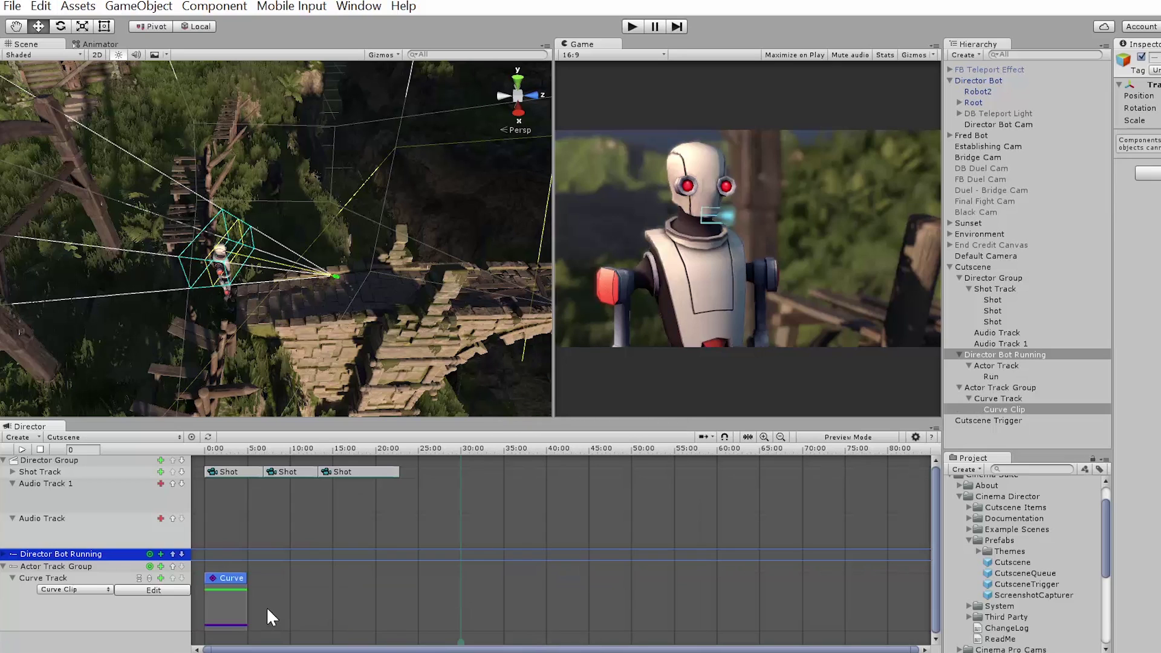
{"action": "left_click_drag", "start_coordinate": [245, 578], "coordinate": [270, 578]}
{"action": "left_click", "coordinate": [246, 471]}
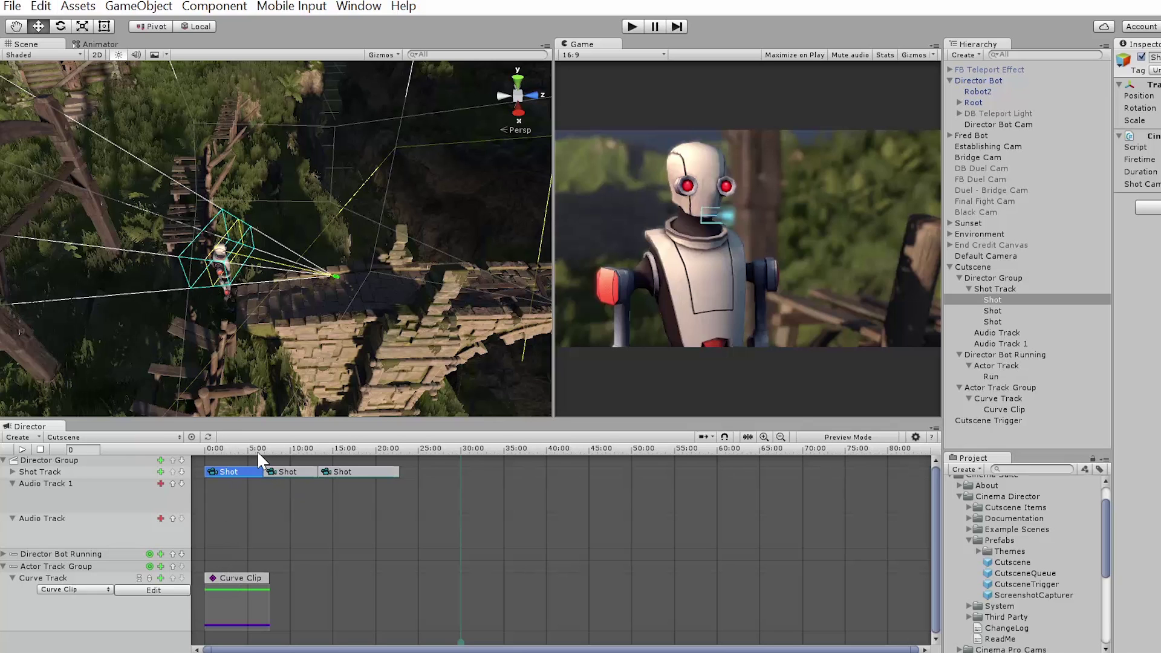
Open the Curve clip for editing and snap the playhead to its end keyframe
{"action": "mouse_move", "coordinate": [257, 448]}
{"action": "left_mouse_down"}
{"action": "mouse_move", "coordinate": [229, 448]}
{"action": "mouse_move", "coordinate": [260, 447]}
{"action": "left_mouse_up"}
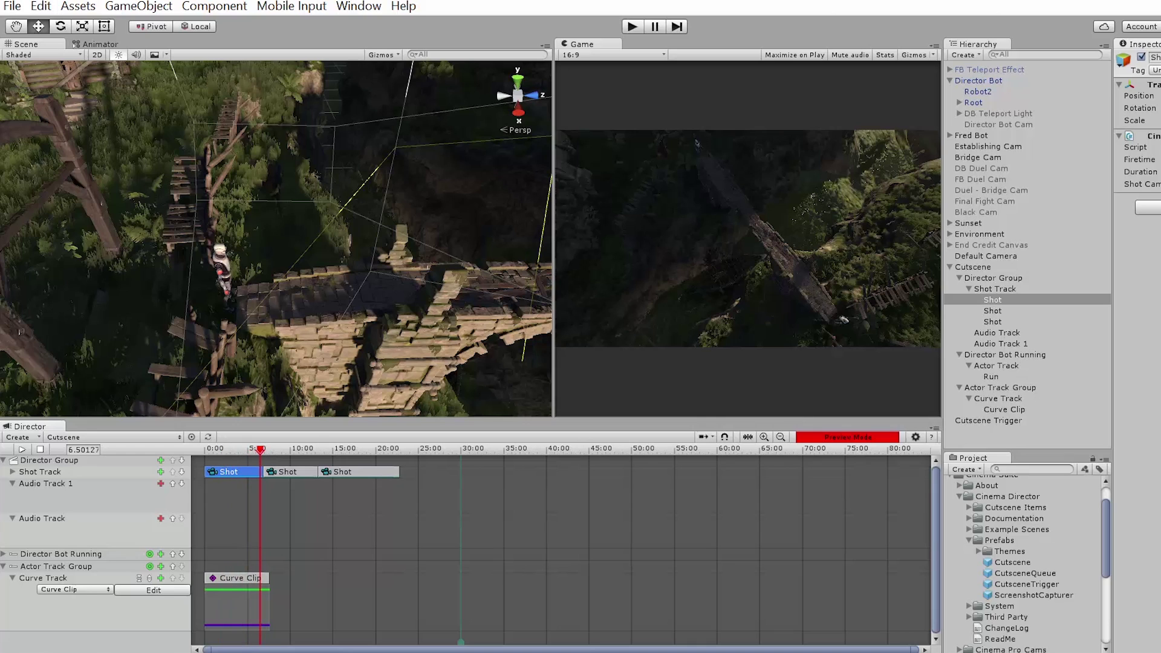
{"action": "left_click", "coordinate": [158, 591]}
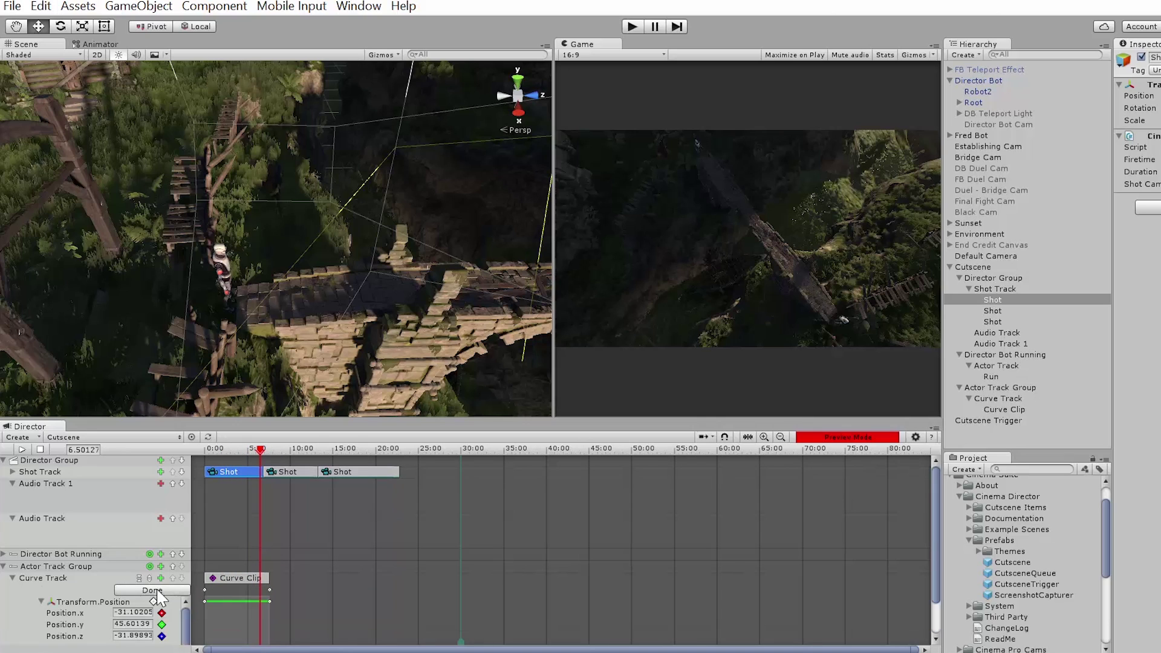
{"action": "right_click", "coordinate": [270, 591]}
{"action": "left_click", "coordinate": [313, 603]}
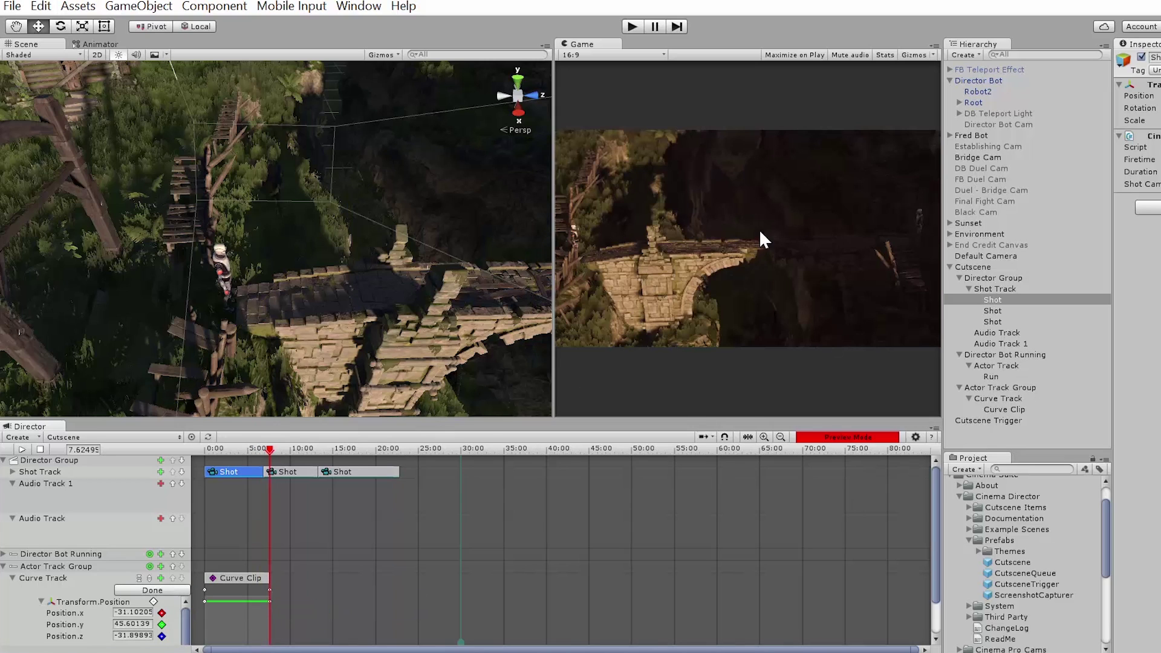
Lower Establishing Cam's Y from 45.60 to 38.32 at the end keyframe and finish editing
{"action": "left_click_drag", "start_coordinate": [383, 225], "coordinate": [847, 1], "text": "alt"}
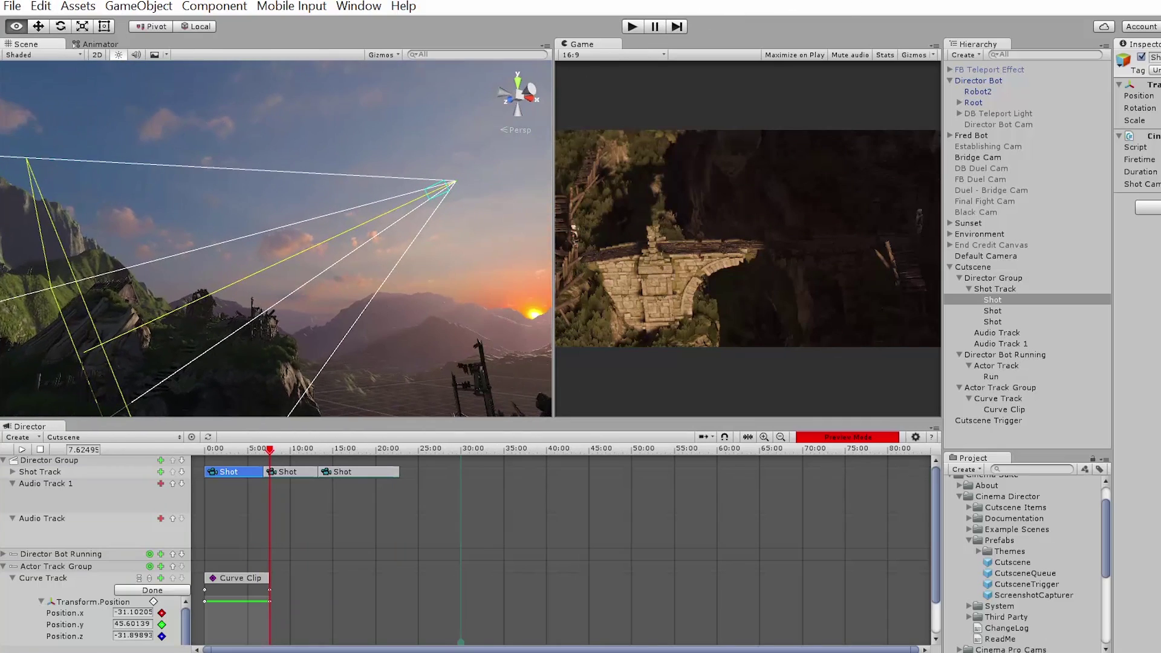
{"action": "left_click", "coordinate": [988, 146]}
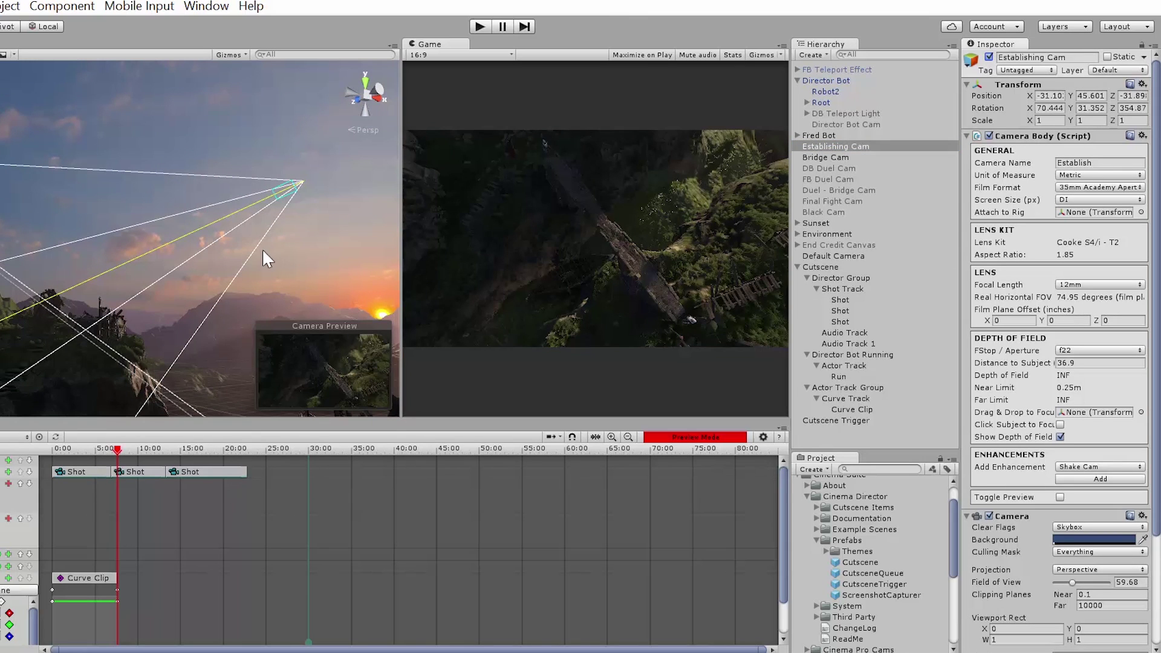
{"action": "left_click_drag", "start_coordinate": [323, 199], "coordinate": [316, 155], "text": "alt"}
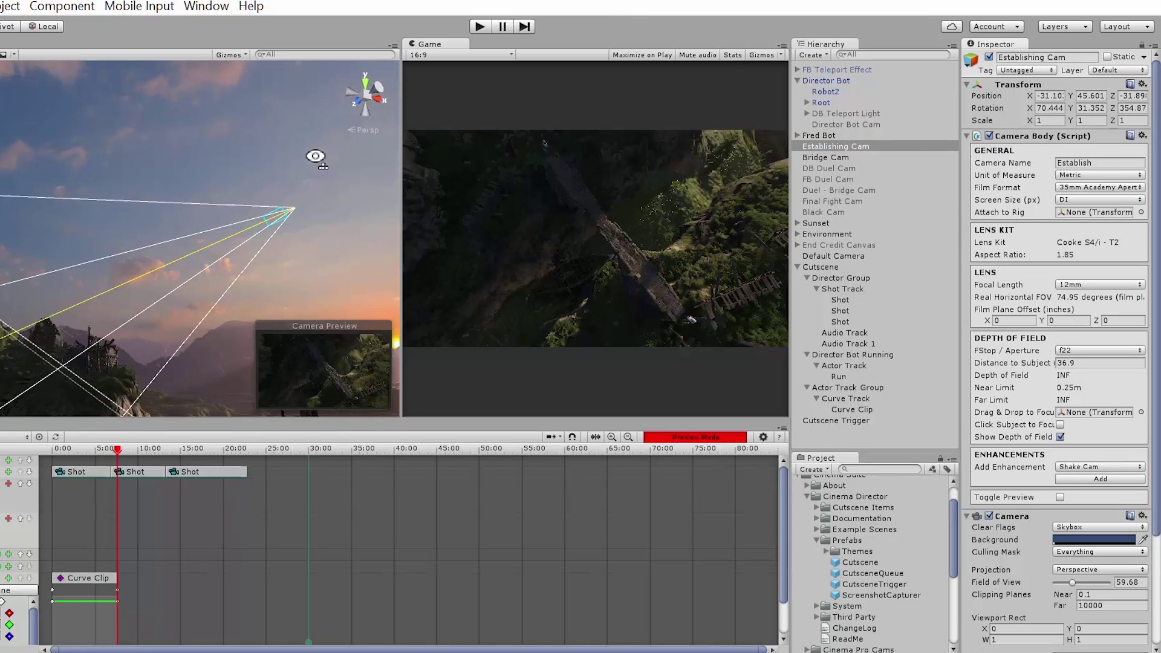
{"action": "left_click", "coordinate": [863, 147]}
{"action": "key", "text": "f"}
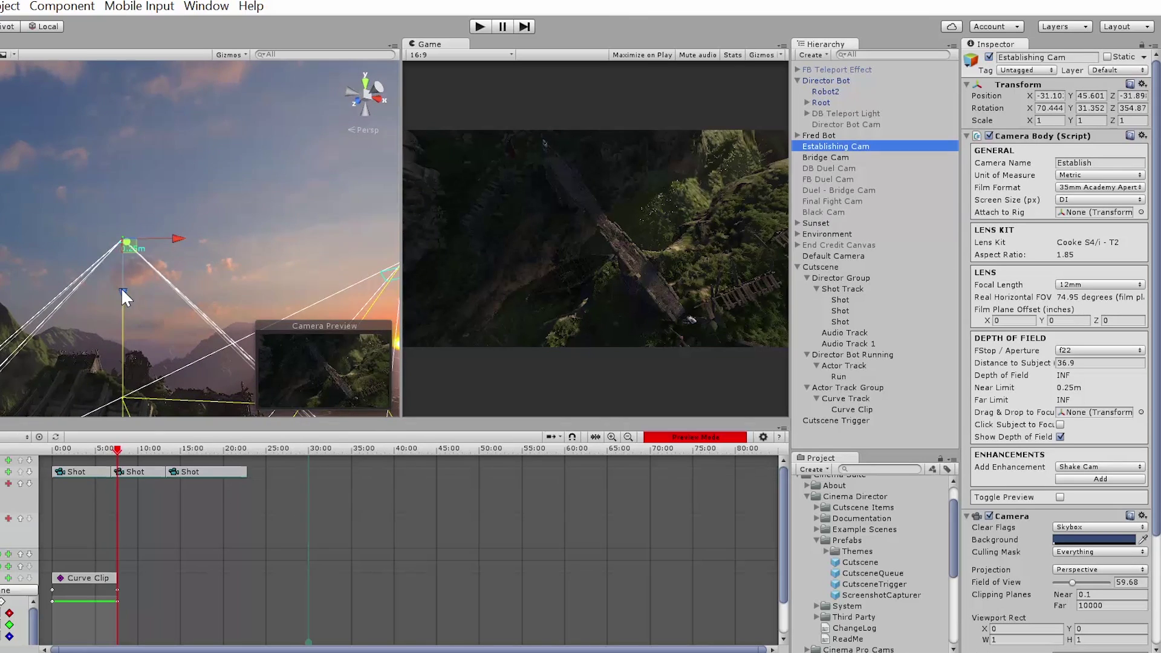
{"action": "left_click_drag", "start_coordinate": [122, 287], "coordinate": [125, 397]}
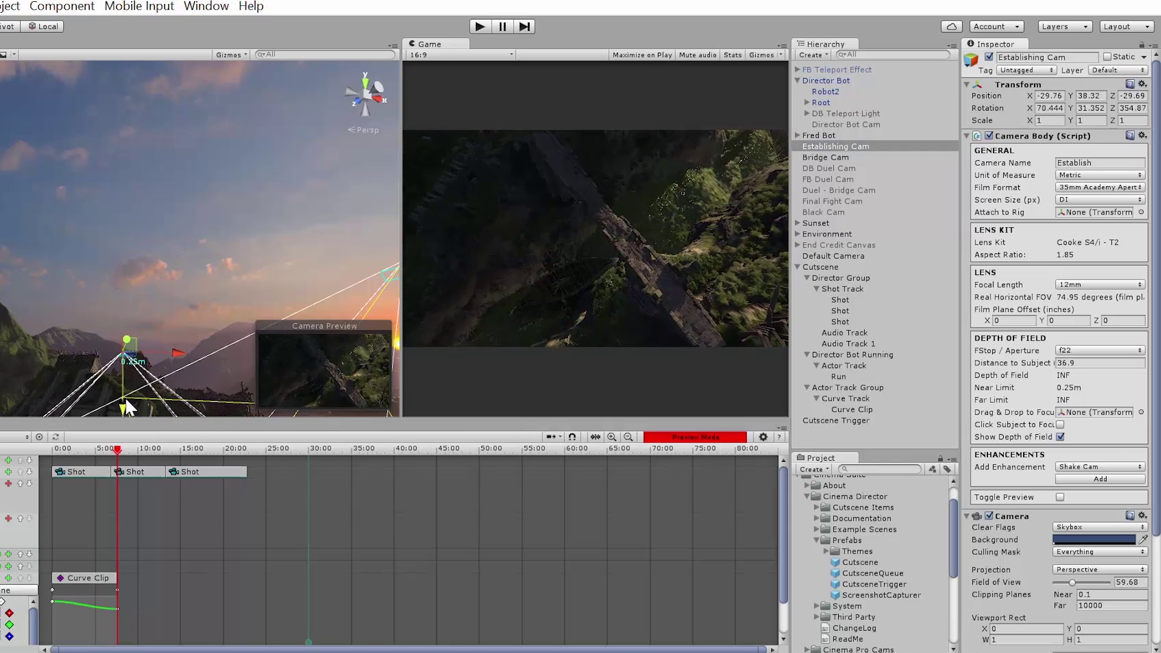
{"action": "left_click_drag", "start_coordinate": [780, 532], "coordinate": [779, 575]}
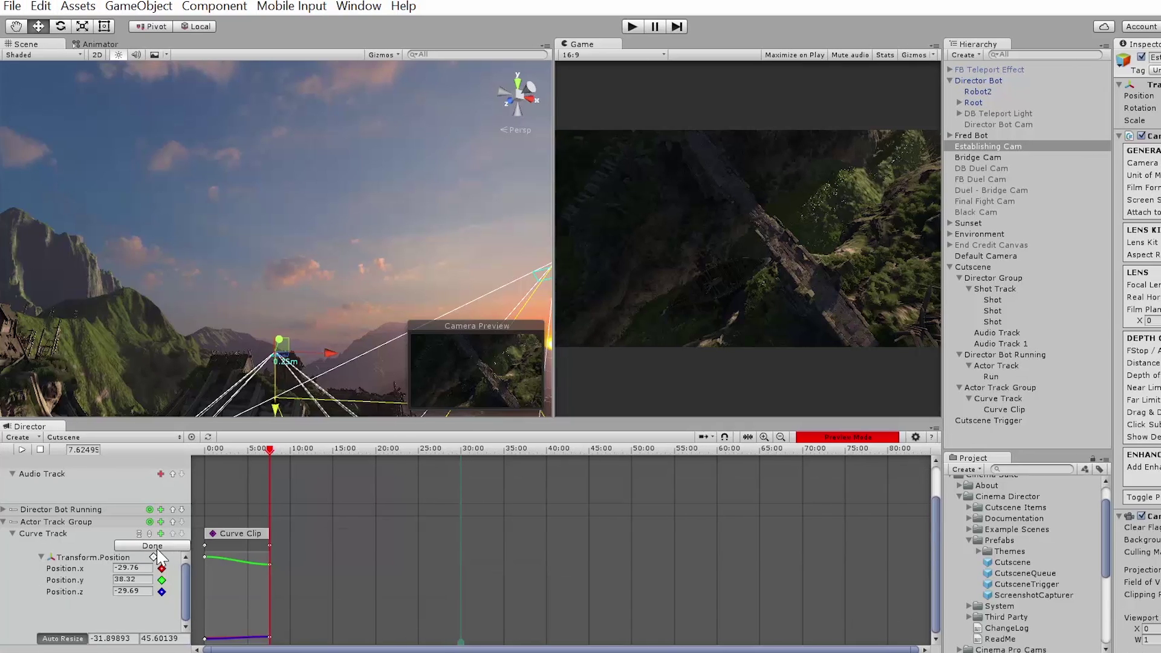
{"action": "left_click", "coordinate": [155, 547]}
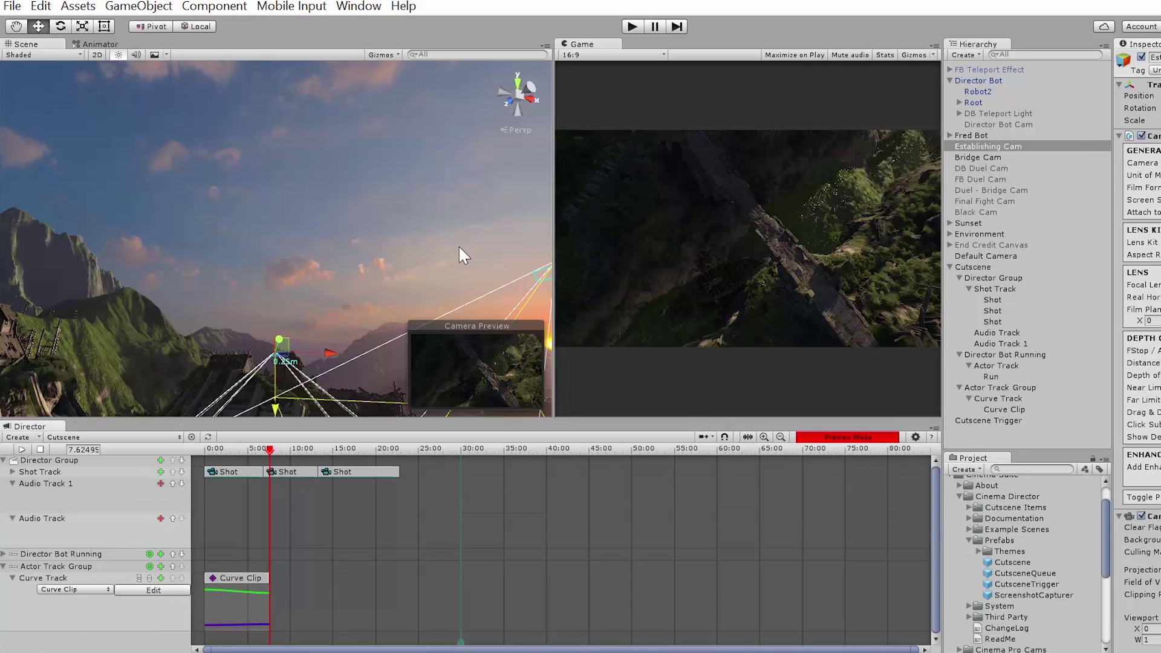
Widen the Game view, rewind to 0:00, and play the cutscene through the downward pan
{"action": "right_click_drag", "start_coordinate": [428, 252], "coordinate": [561, 211]}
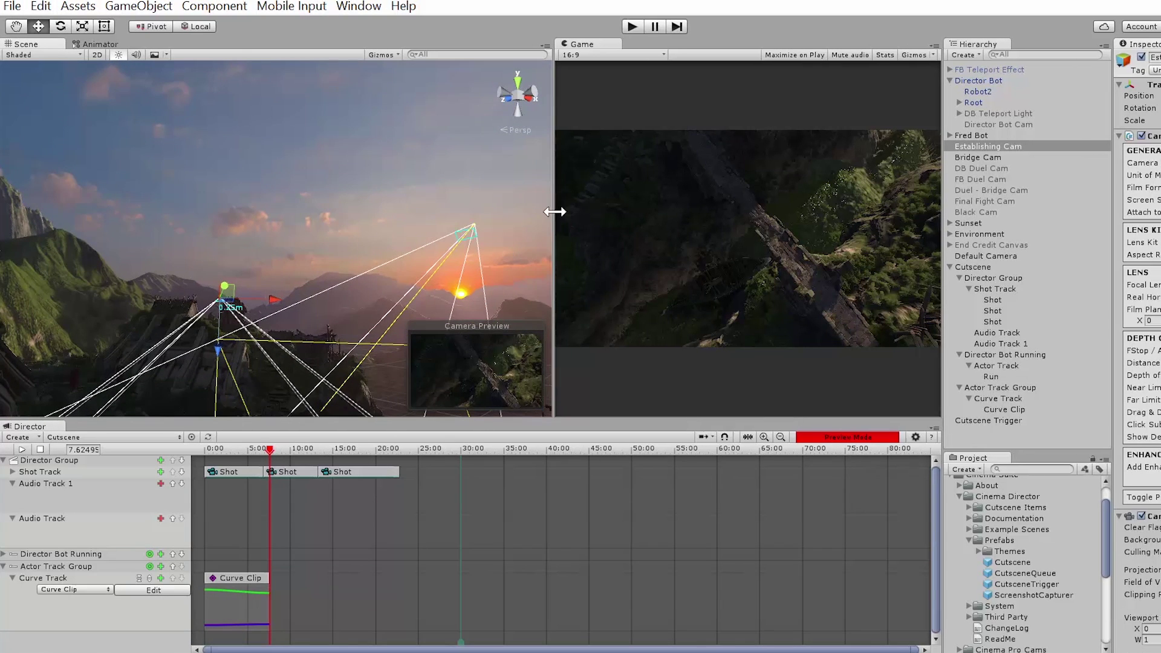
{"action": "left_click_drag", "start_coordinate": [554, 212], "coordinate": [241, 202]}
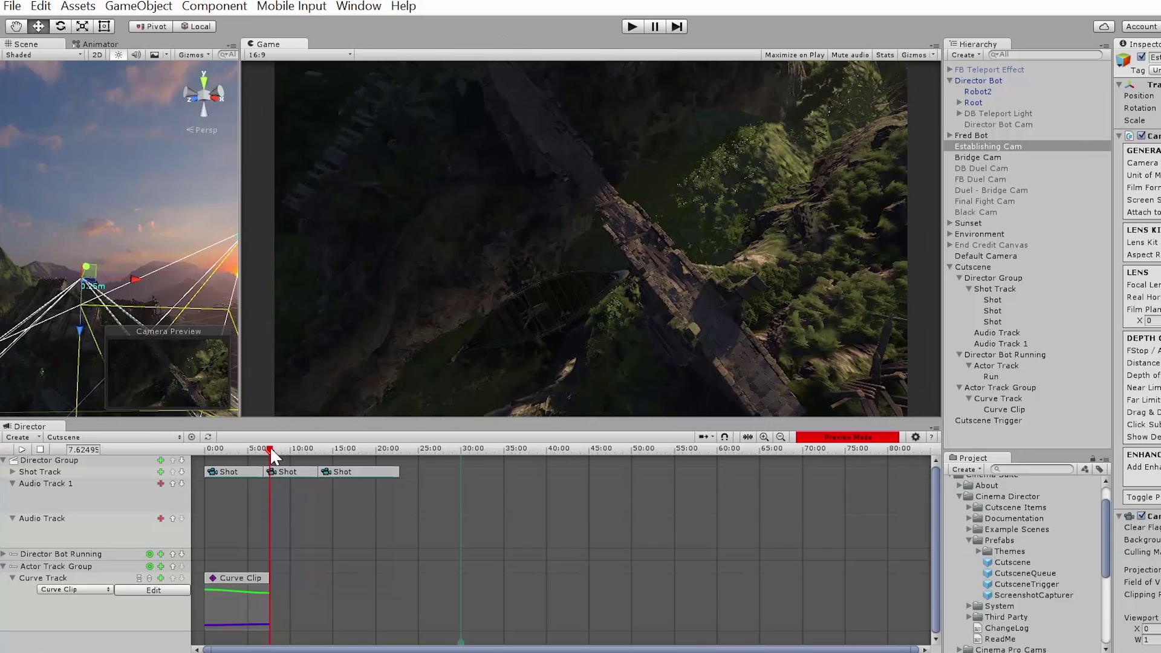
{"action": "left_click_drag", "start_coordinate": [269, 453], "coordinate": [205, 451]}
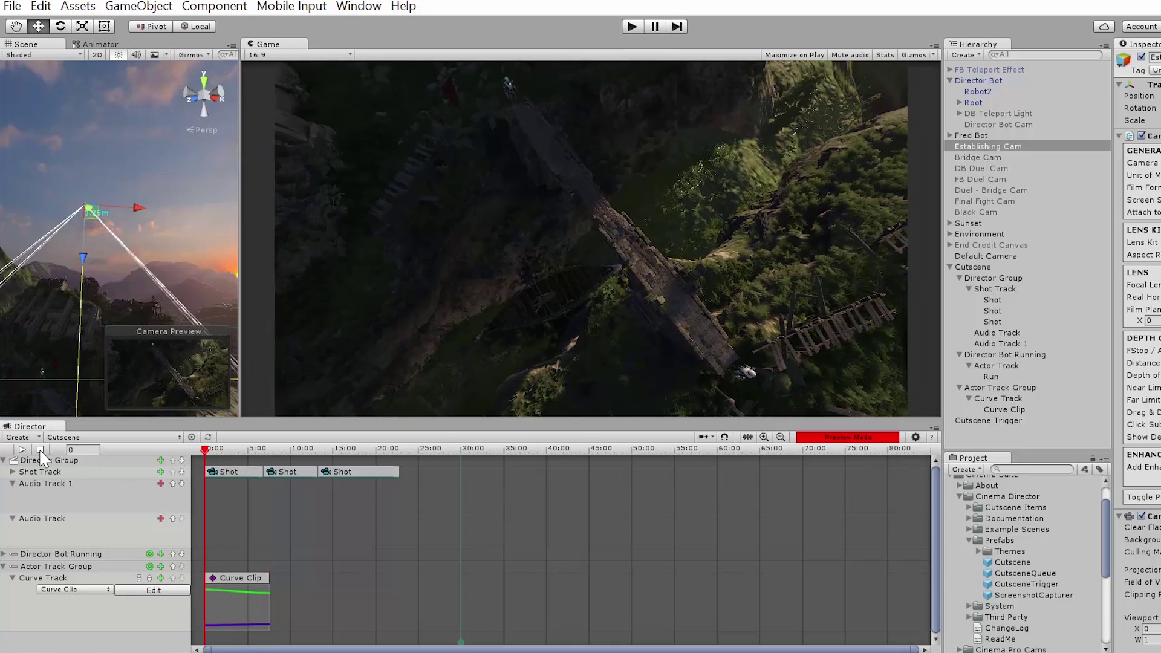
{"action": "left_click", "coordinate": [22, 449]}
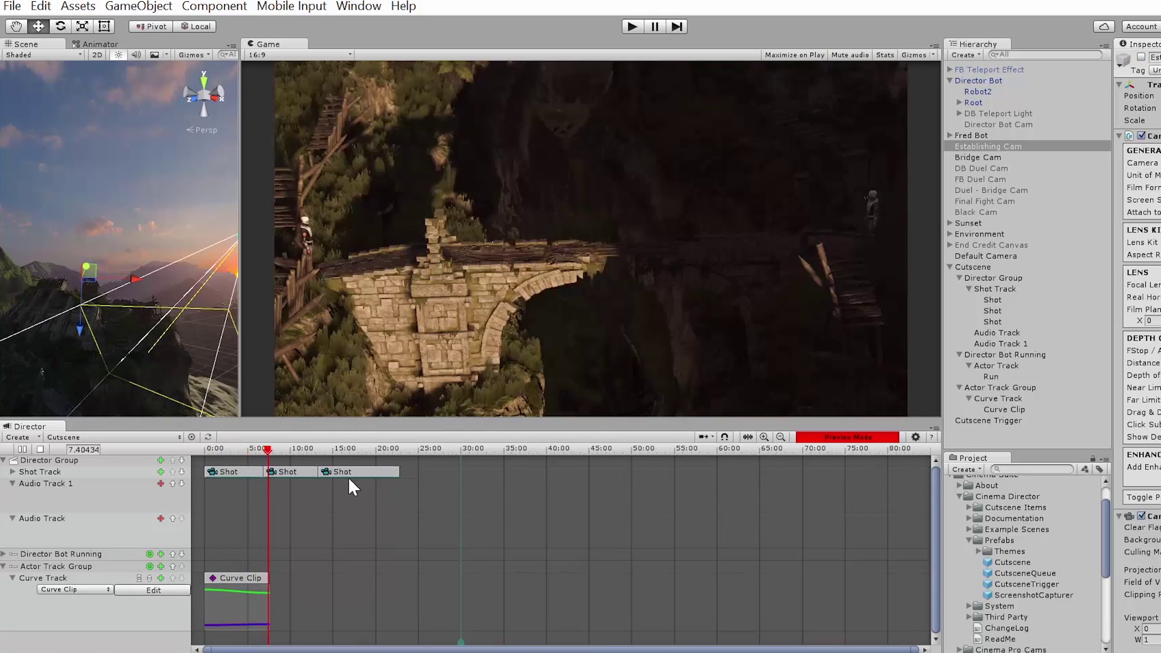
Stop the cutscene preview and open the Curve Clip's position curves for editing
{"action": "left_click", "coordinate": [40, 449]}
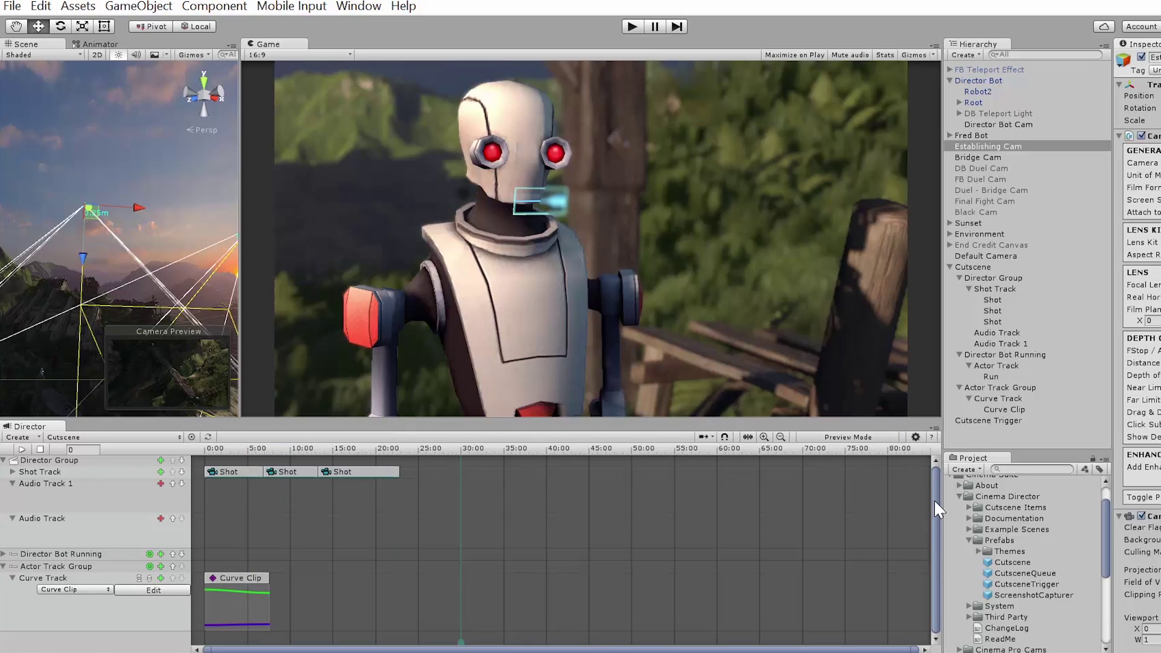
{"action": "right_click", "coordinate": [252, 578]}
{"action": "left_click", "coordinate": [150, 596]}
{"action": "left_click", "coordinate": [151, 591]}
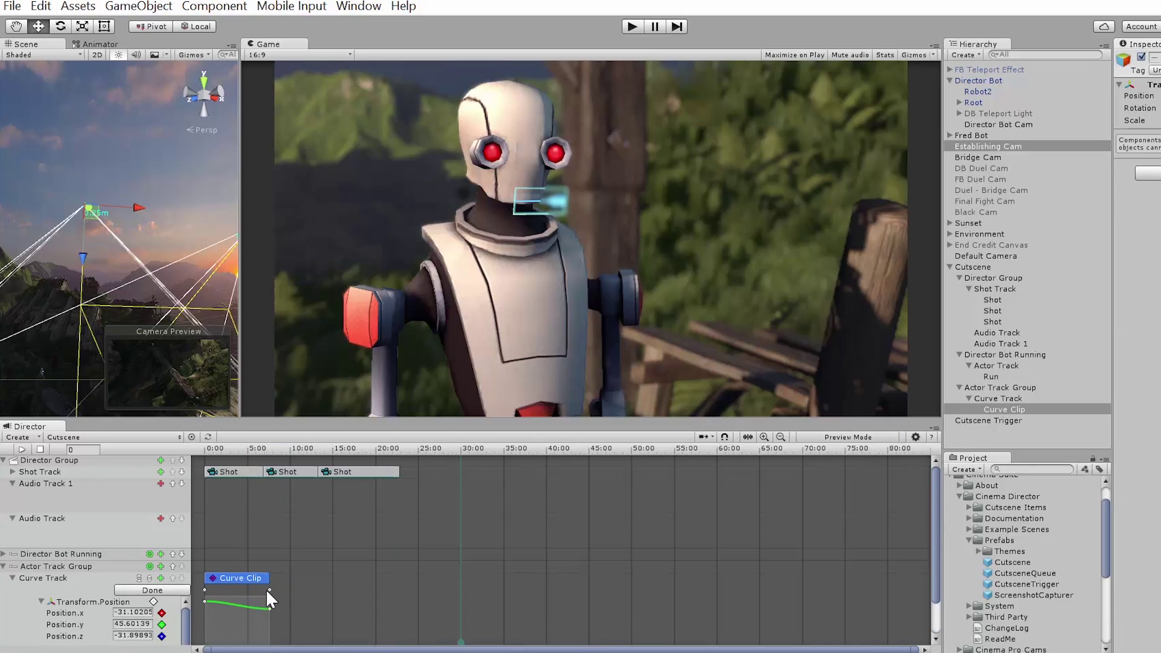
Lower the green and red curves' end keyframes and add a mid-clip keyframe on all curves
{"action": "left_click_drag", "start_coordinate": [269, 608], "coordinate": [270, 618]}
{"action": "left_click_drag", "start_coordinate": [937, 546], "coordinate": [941, 584]}
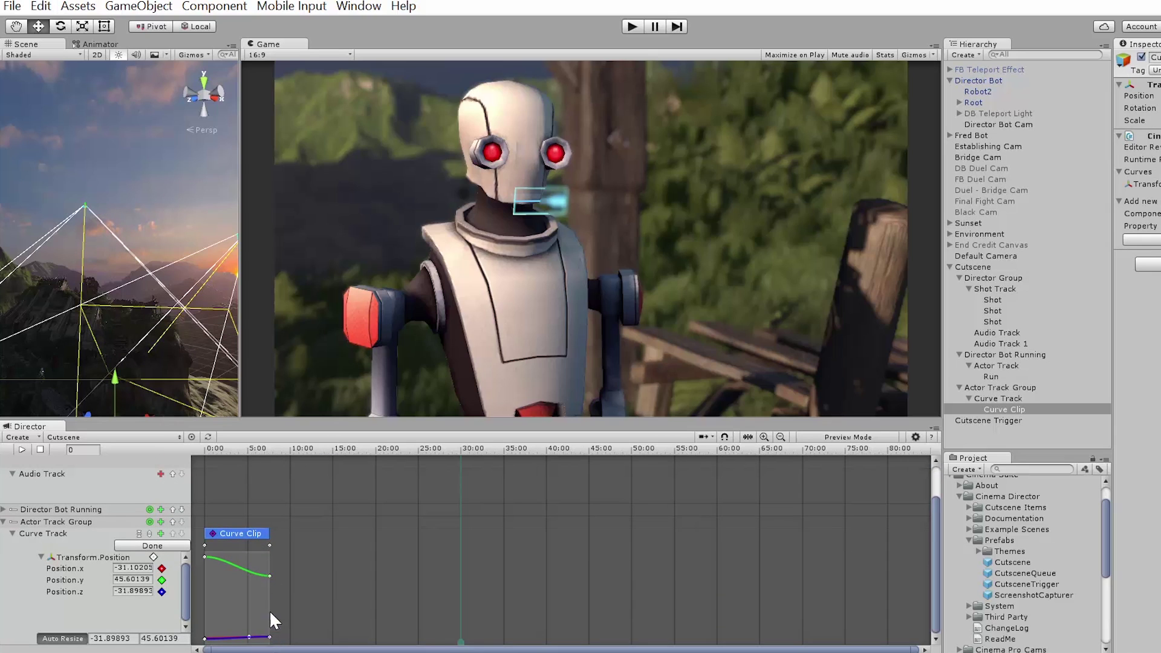
{"action": "left_click_drag", "start_coordinate": [269, 606], "coordinate": [268, 629]}
{"action": "right_click", "coordinate": [236, 565]}
{"action": "left_click", "coordinate": [260, 577]}
Close the curve editor and scrub the preview back to about 0.48 seconds
{"action": "left_click", "coordinate": [161, 546]}
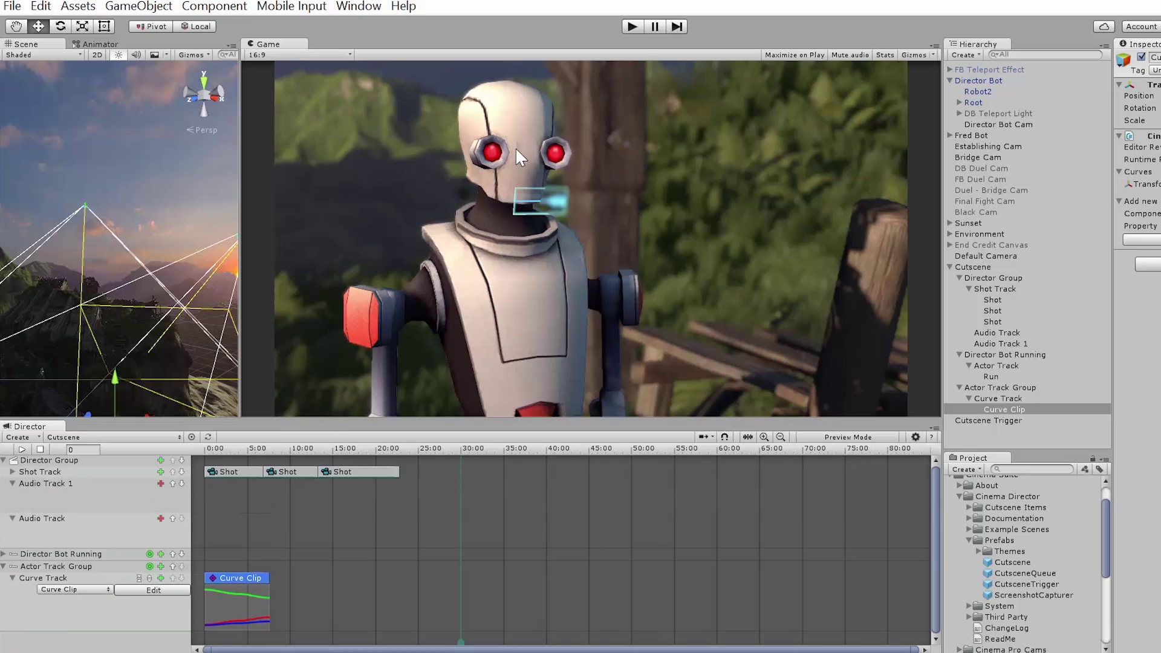
{"action": "left_click_drag", "start_coordinate": [211, 449], "coordinate": [231, 465]}
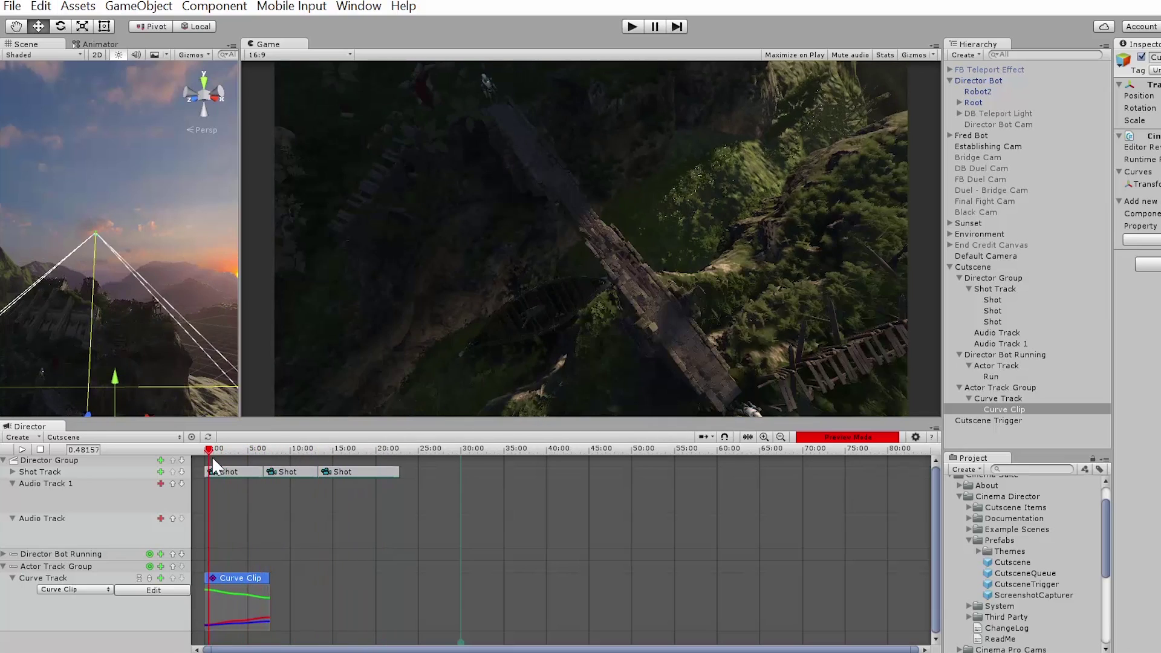